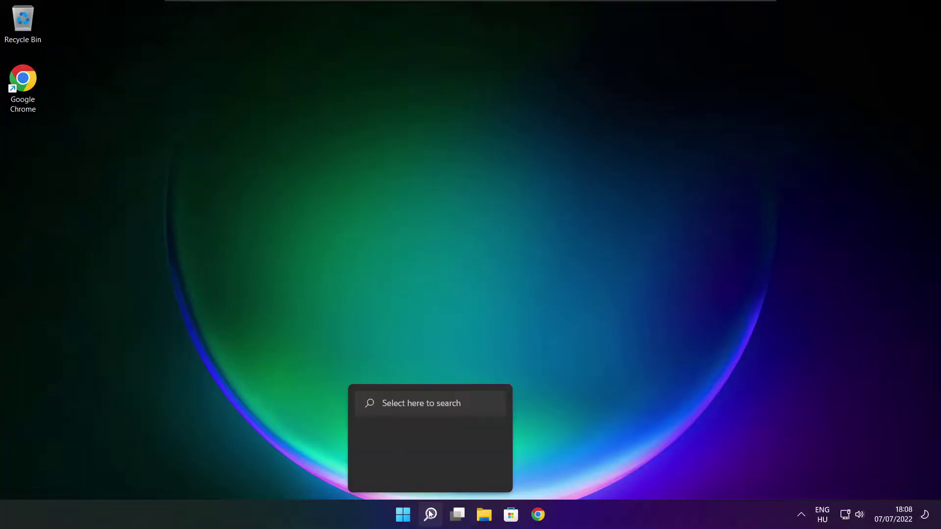
Step: Search Windows for 'device manager' so Device Manager appears as the best match
left_click(434, 518)
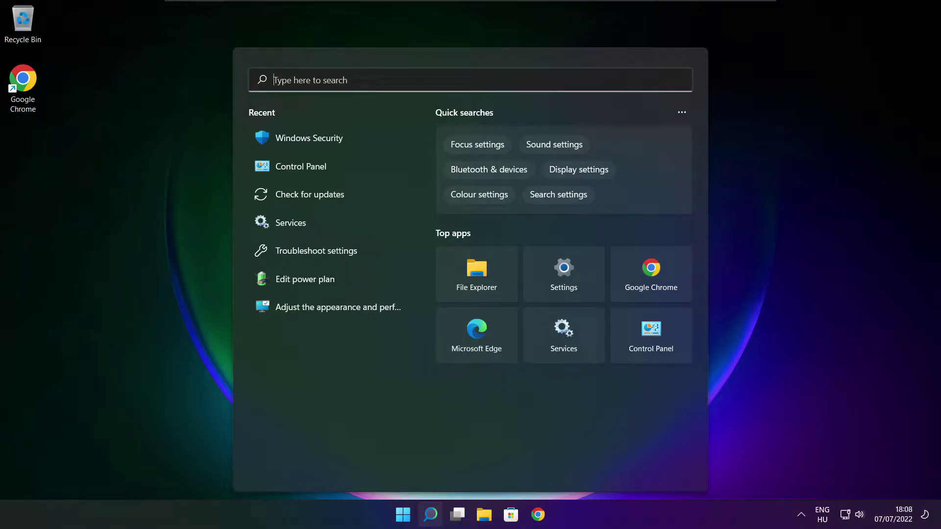
type("device ")
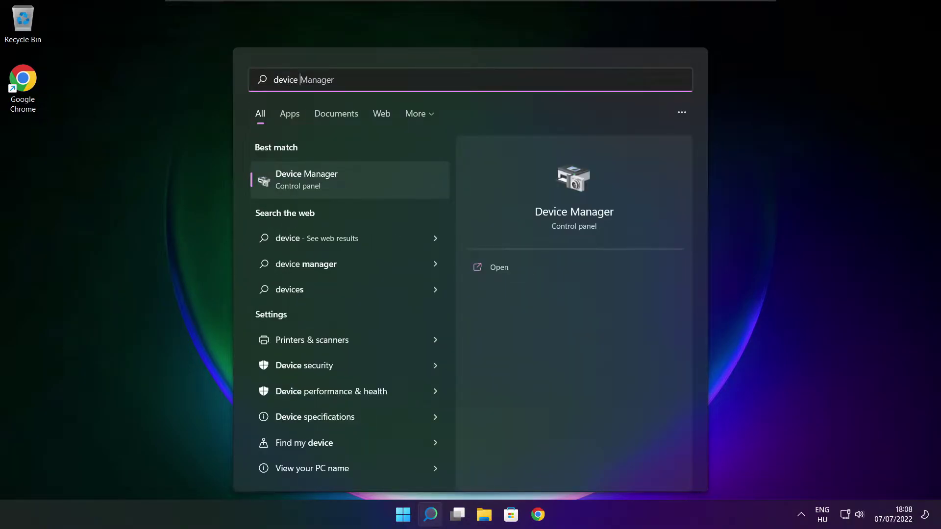
type("manager")
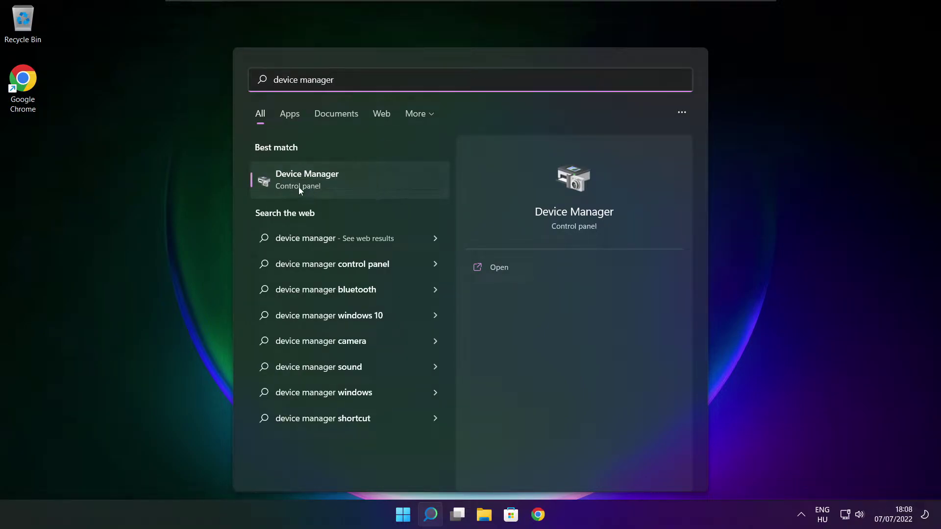
Step: Open Device Manager maximized and auto-search for a newer VMware SVGA 3D display driver
left_click(387, 187)
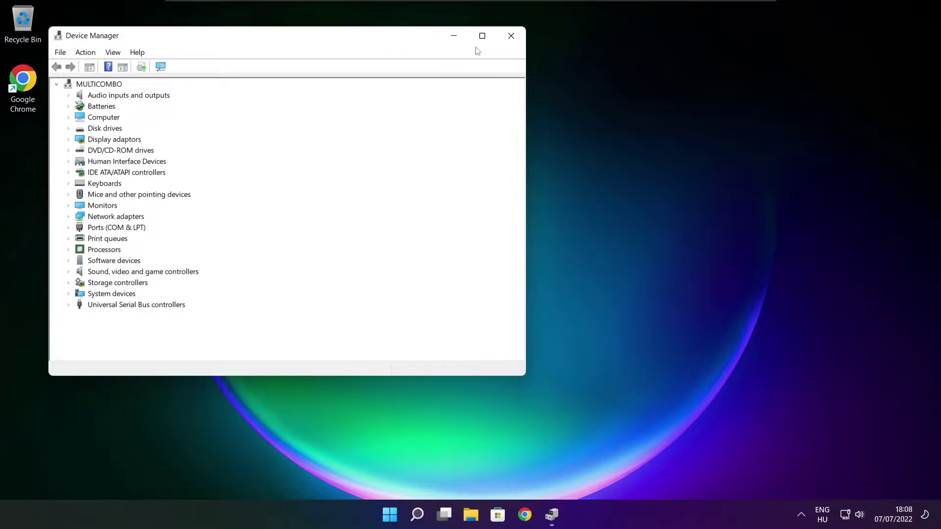
left_click(483, 36)
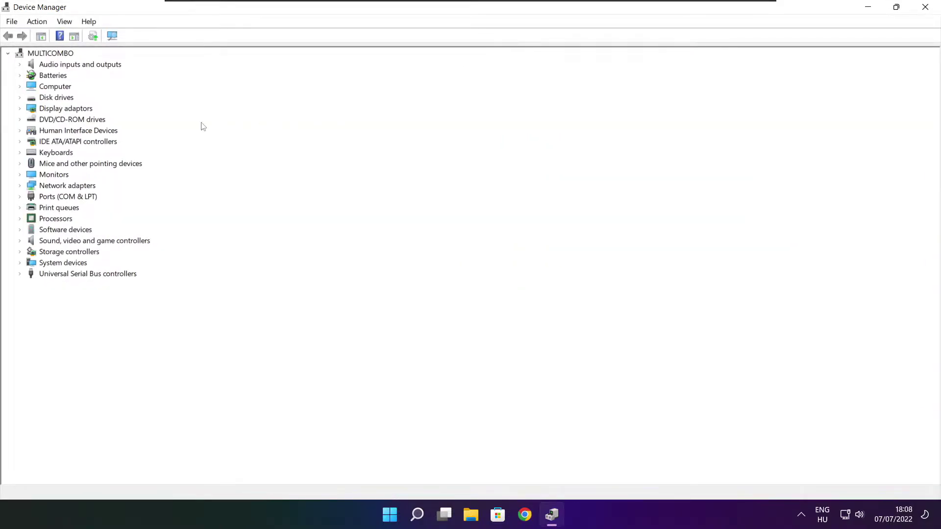
left_click(49, 111)
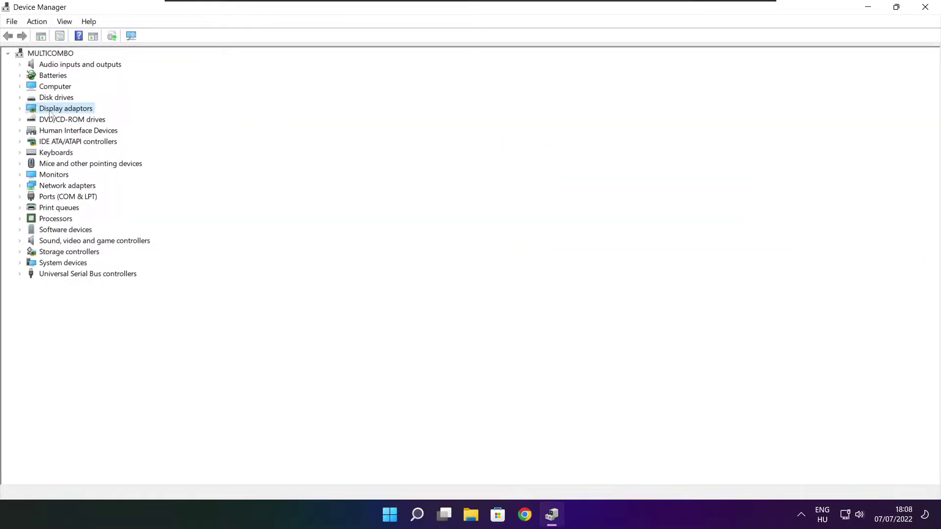
left_click(20, 109)
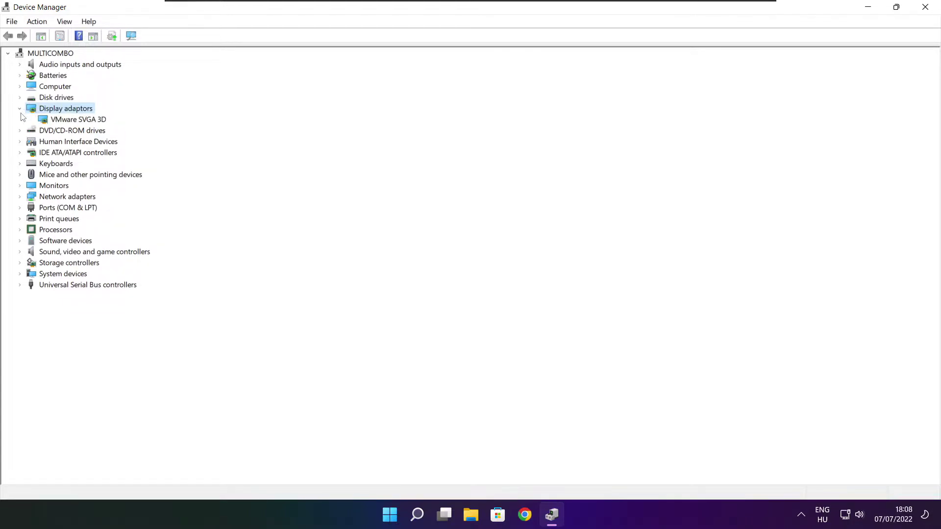
left_click(92, 122)
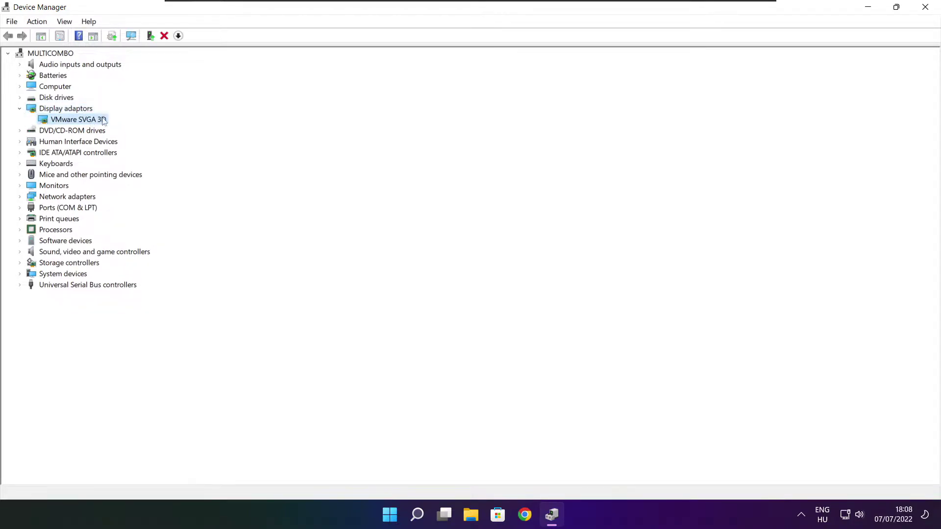
right_click(67, 121)
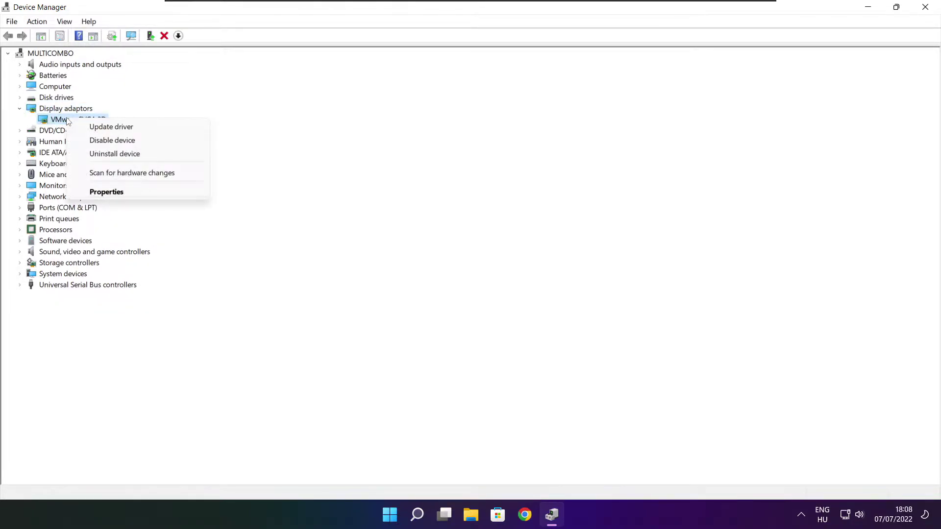
left_click(136, 127)
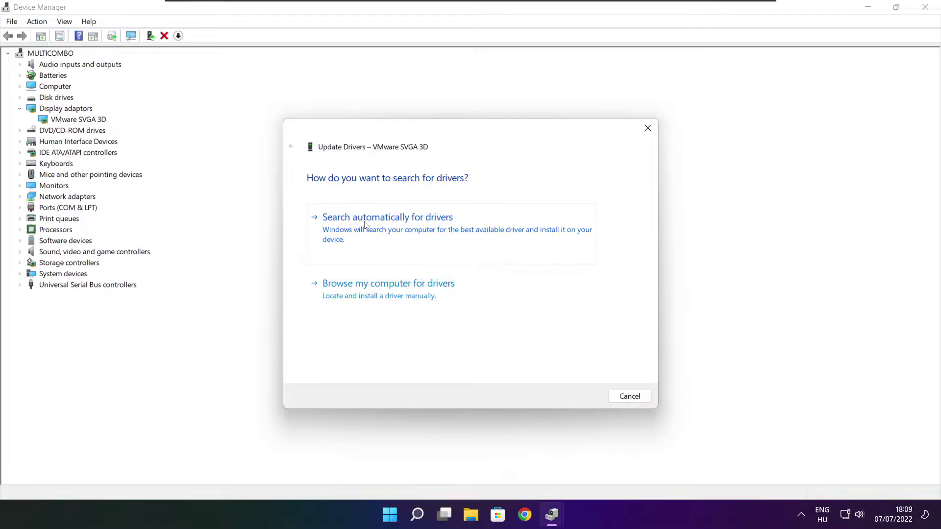
left_click(432, 236)
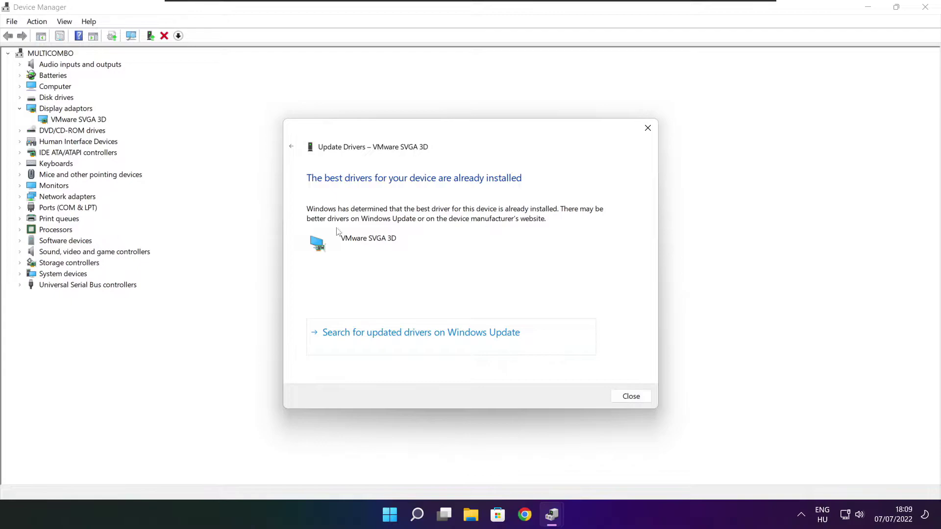
left_click(630, 397)
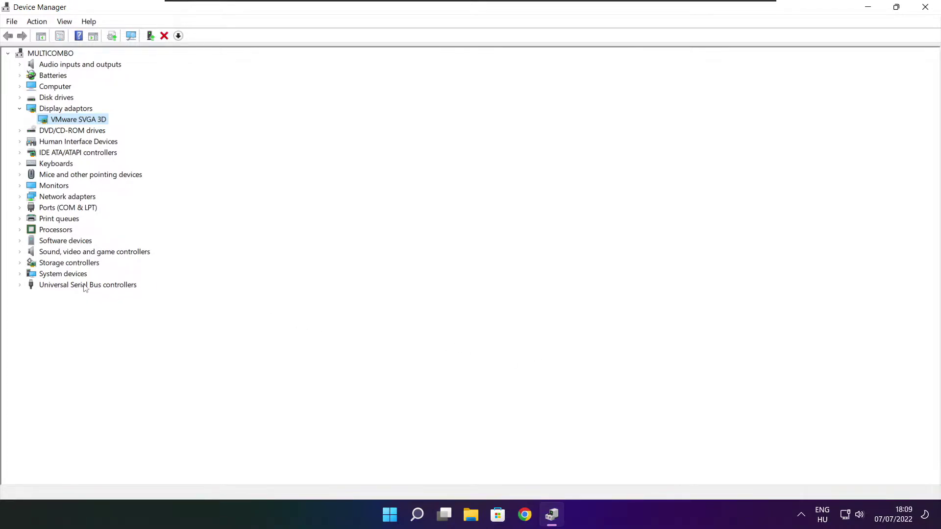
Step: Auto-search for a newer High Definition Audio Device driver, then close Device Manager
left_click(25, 252)
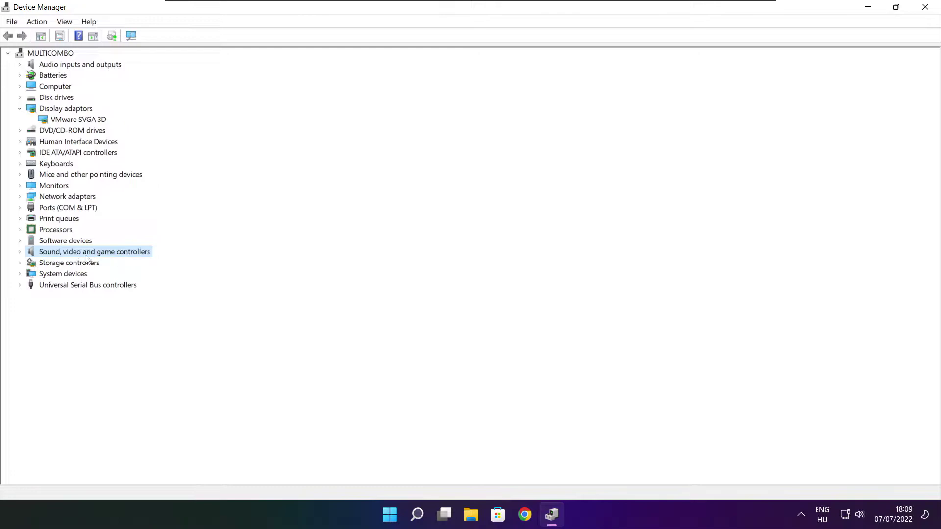
left_click(20, 254)
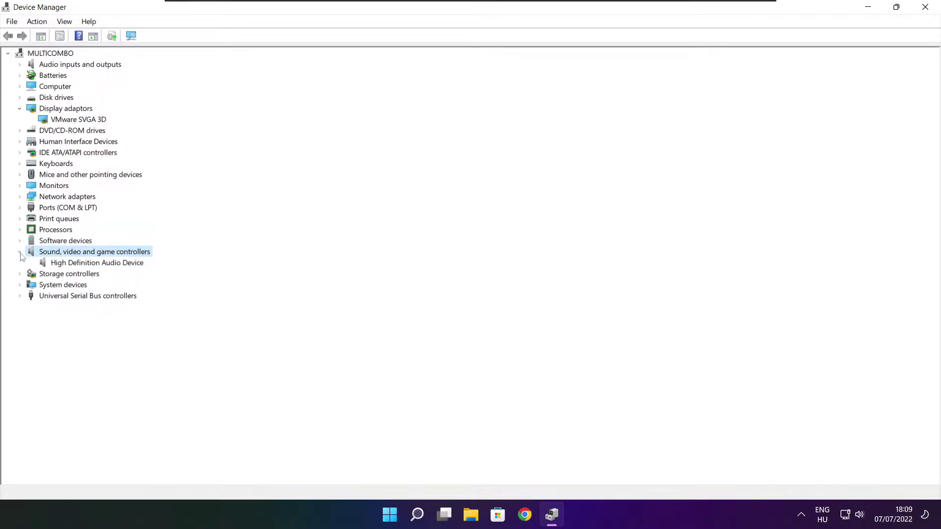
left_click(105, 264)
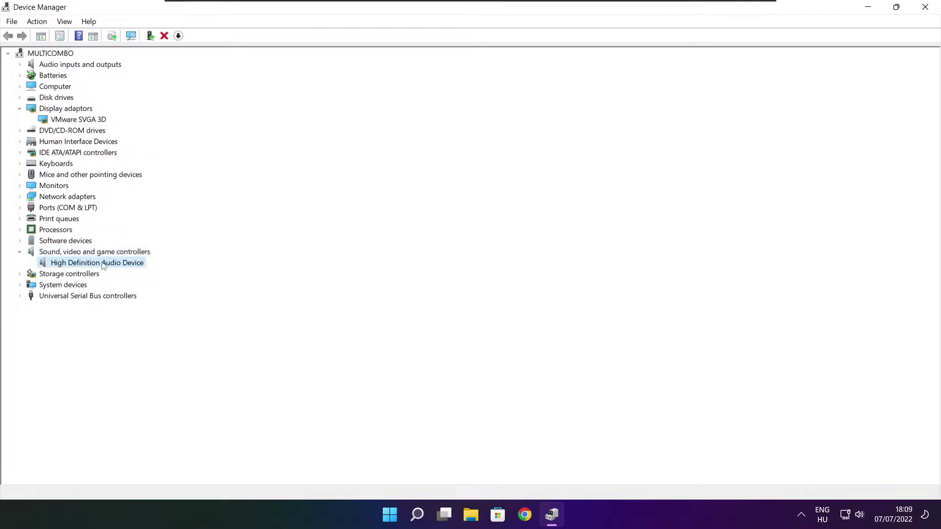
right_click(91, 266)
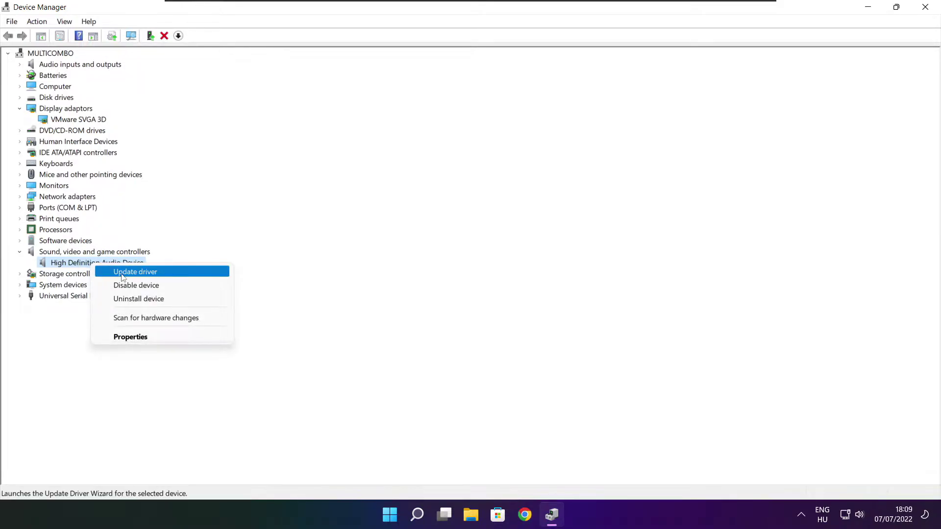
left_click(184, 277)
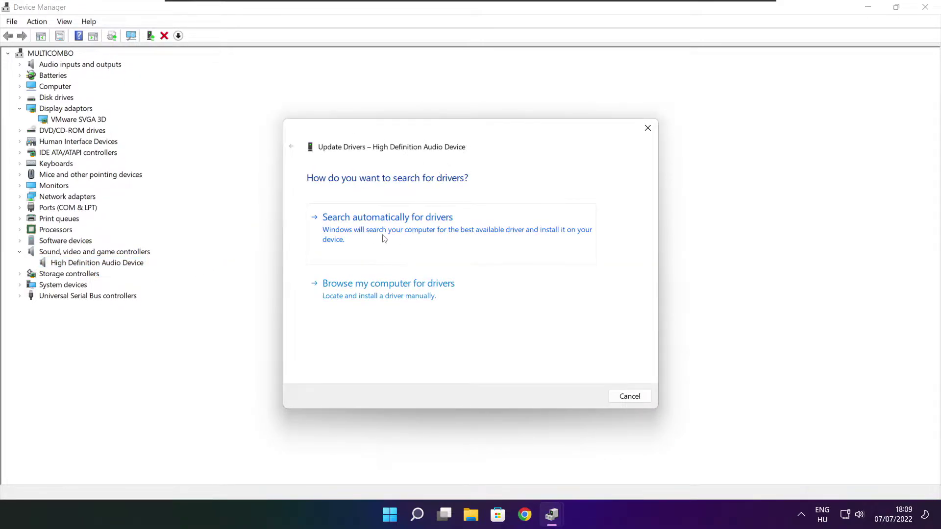
left_click(409, 233)
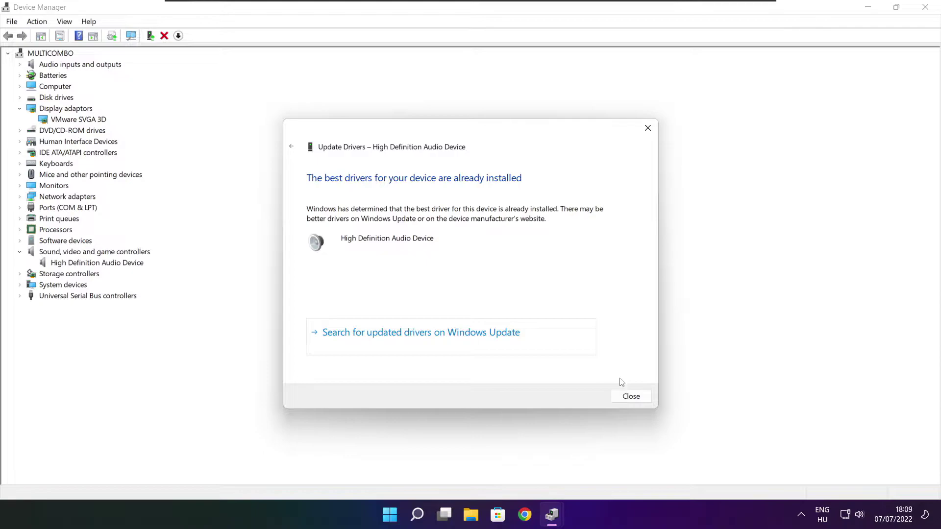
left_click(631, 396)
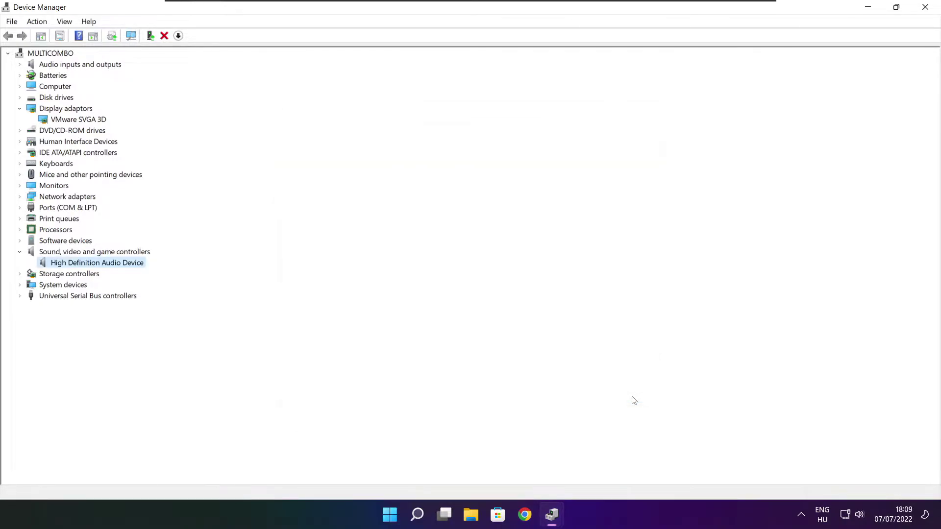
left_click(926, 7)
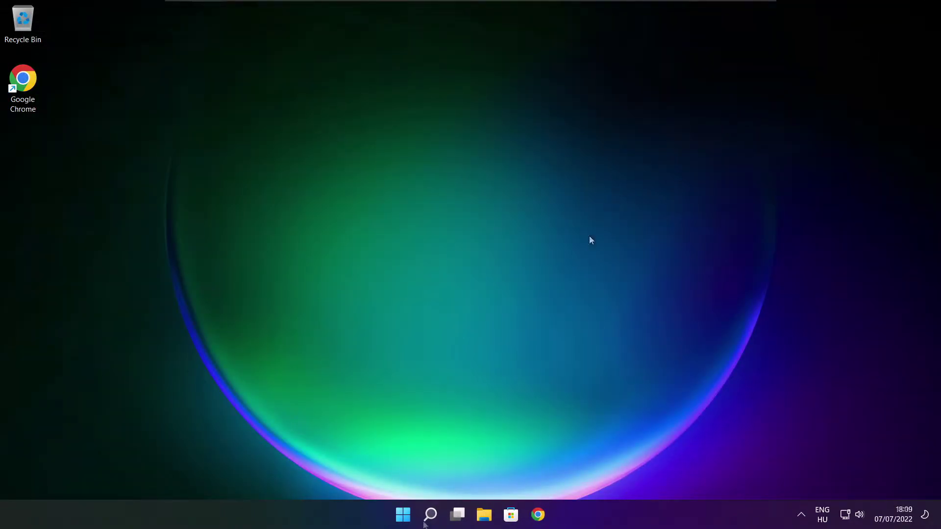
Step: Search Windows for 'edit power plan'
left_click(431, 515)
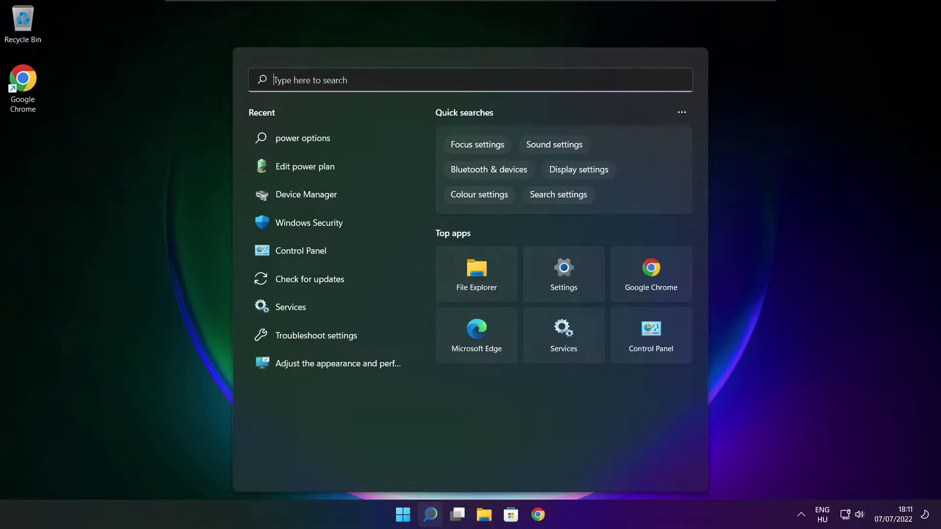
type("edit p")
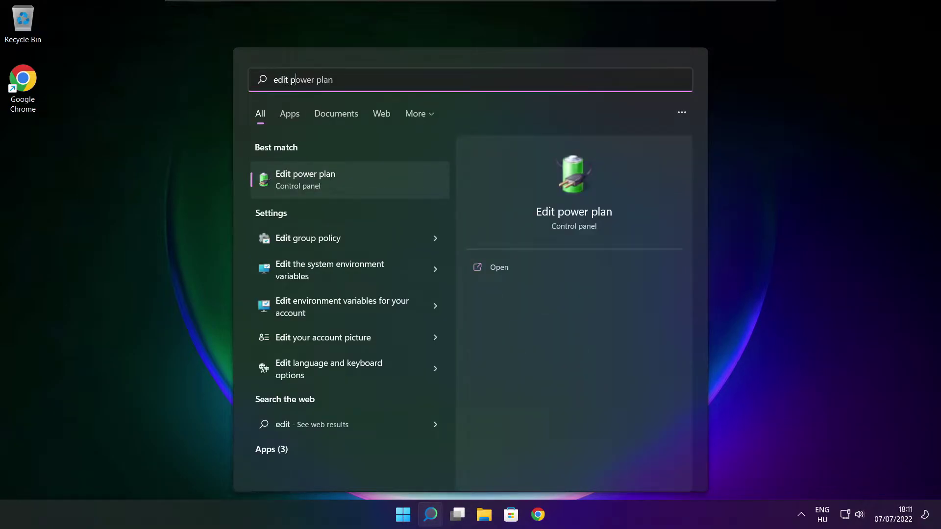
type("ower plan")
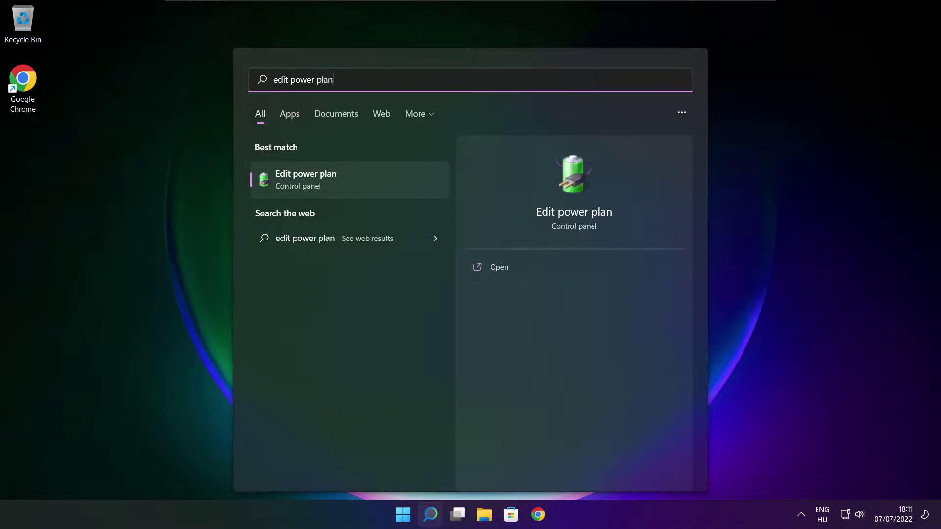
Step: Select the High performance power plan in Power Options and close the window
left_click(372, 182)
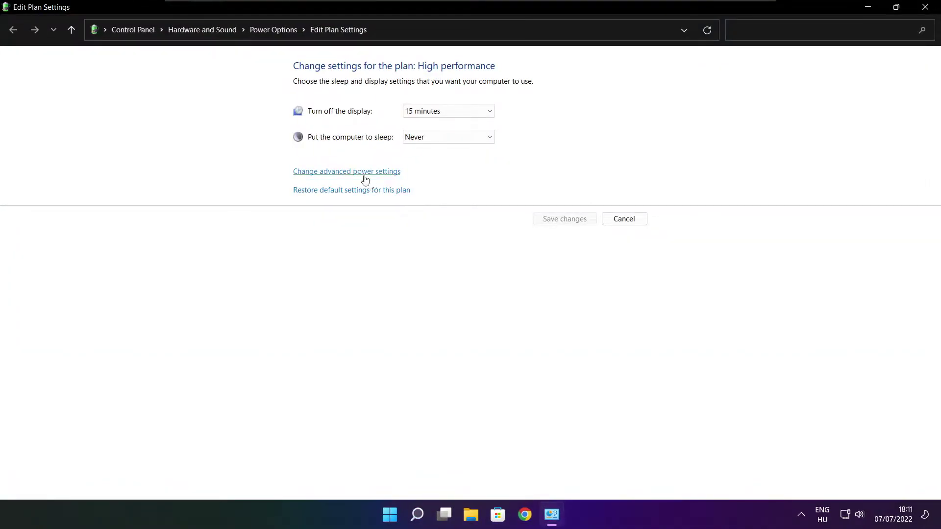
left_click(280, 35)
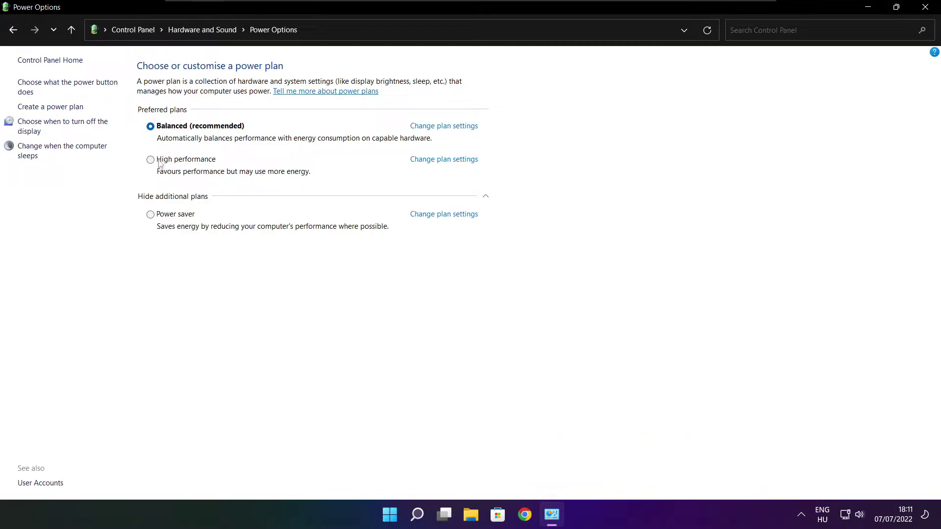
left_click(196, 161)
left_click(927, 7)
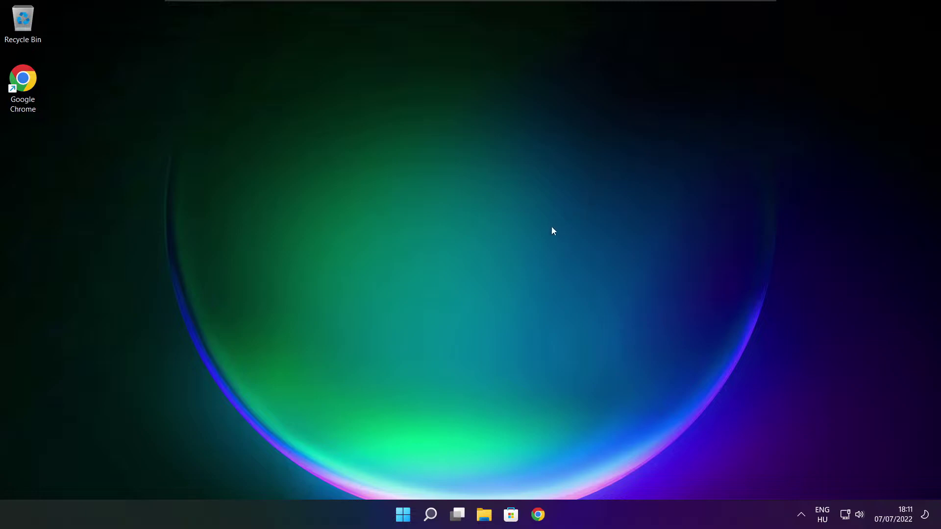
Step: Search for 'game mode' and open the Game Mode settings page
left_click(432, 516)
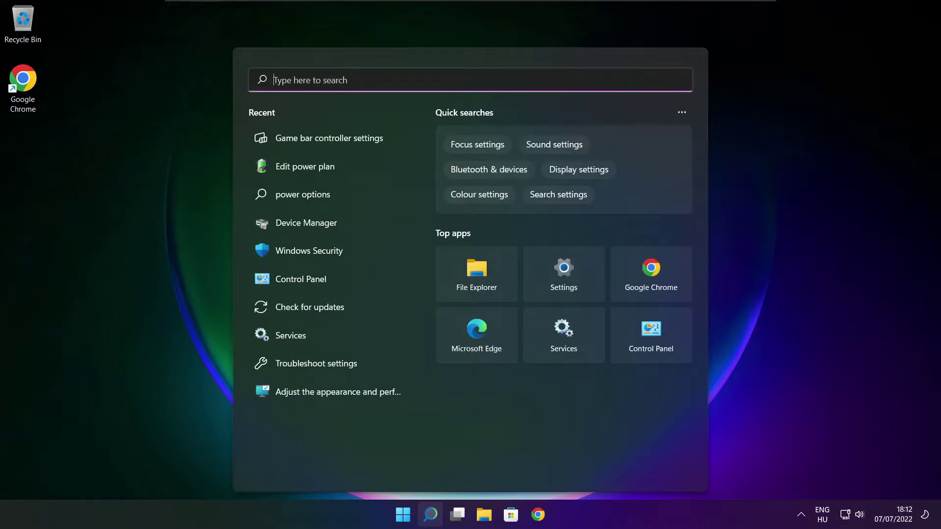
type("ga")
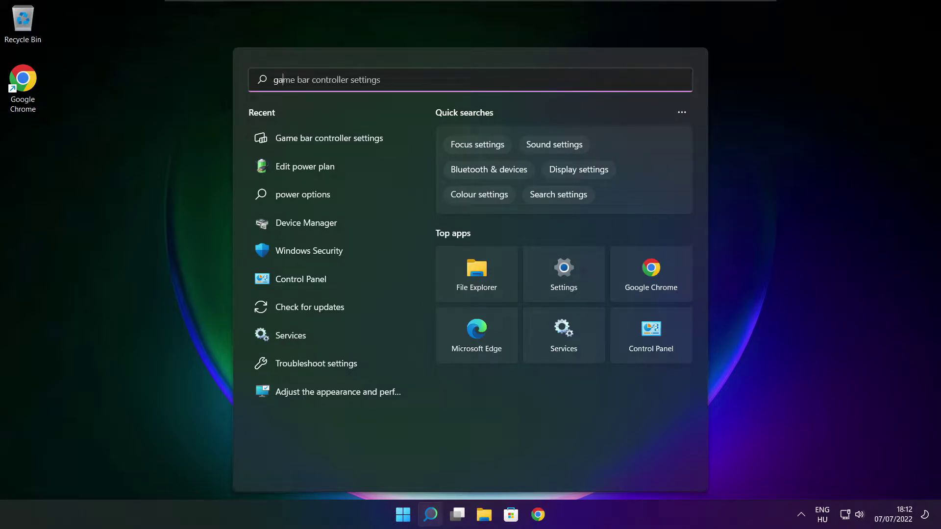
type("me mode")
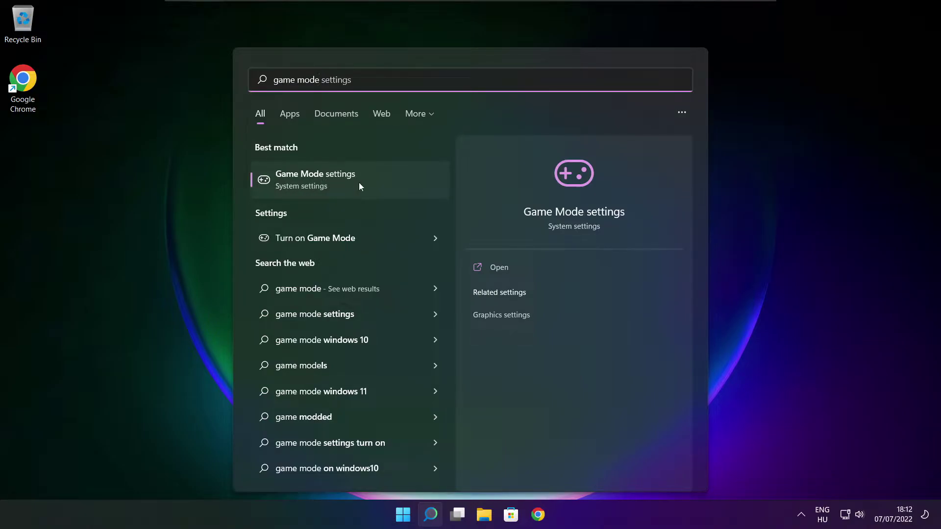
left_click(373, 180)
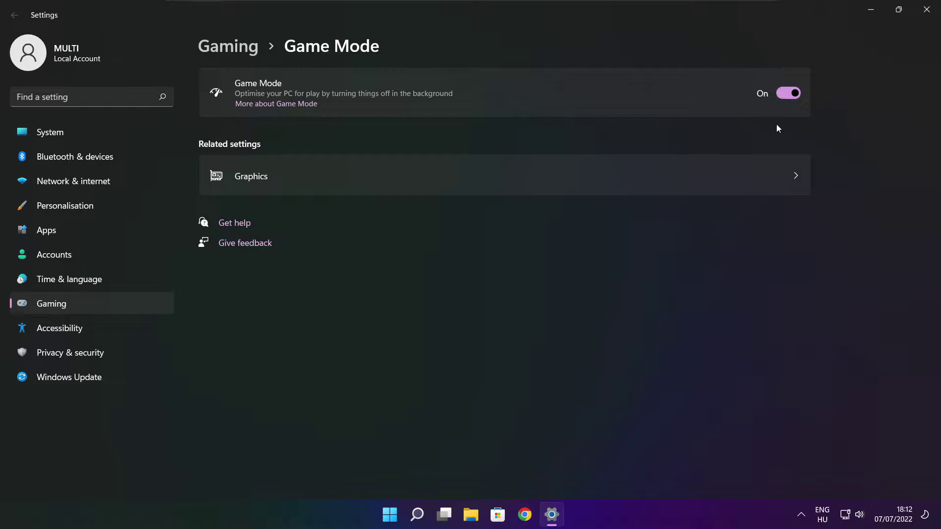
Step: Turn off opening Xbox Game Bar with the controller button, then close Settings
left_click(232, 53)
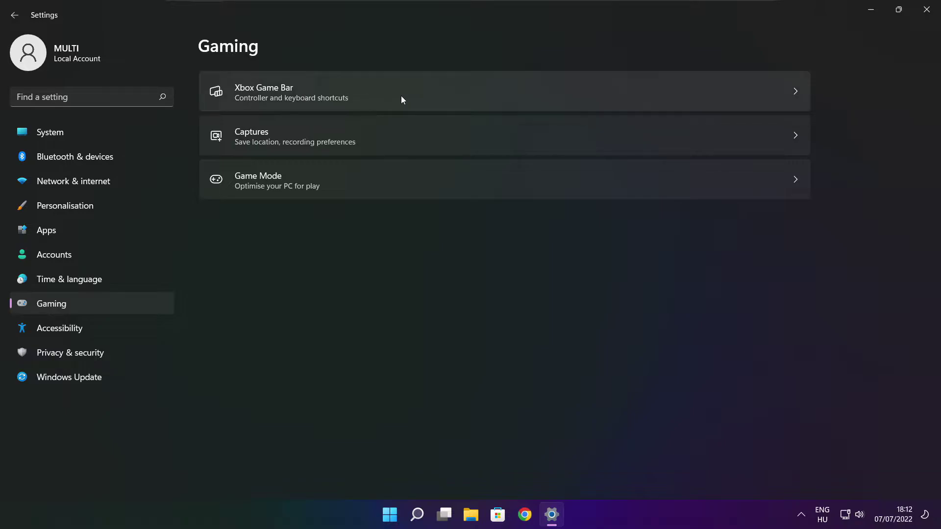
left_click(383, 101)
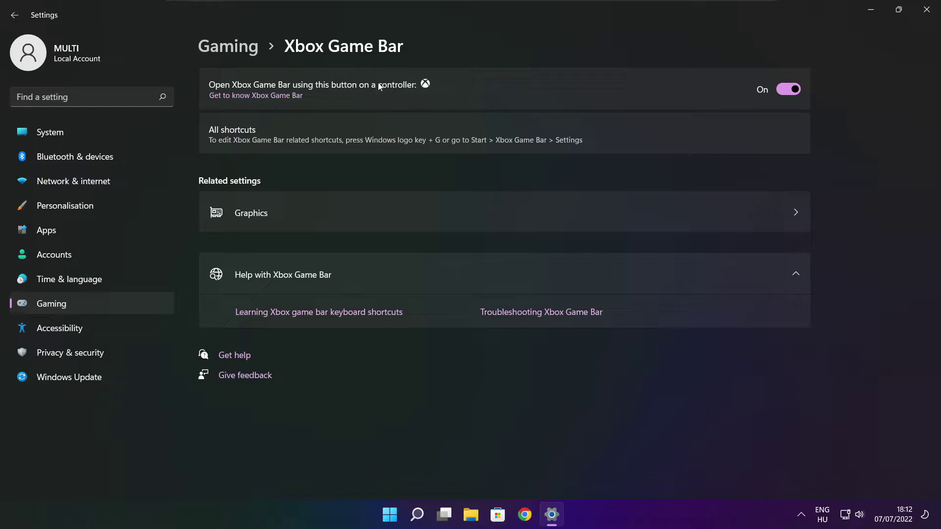
left_click(782, 92)
left_click(926, 11)
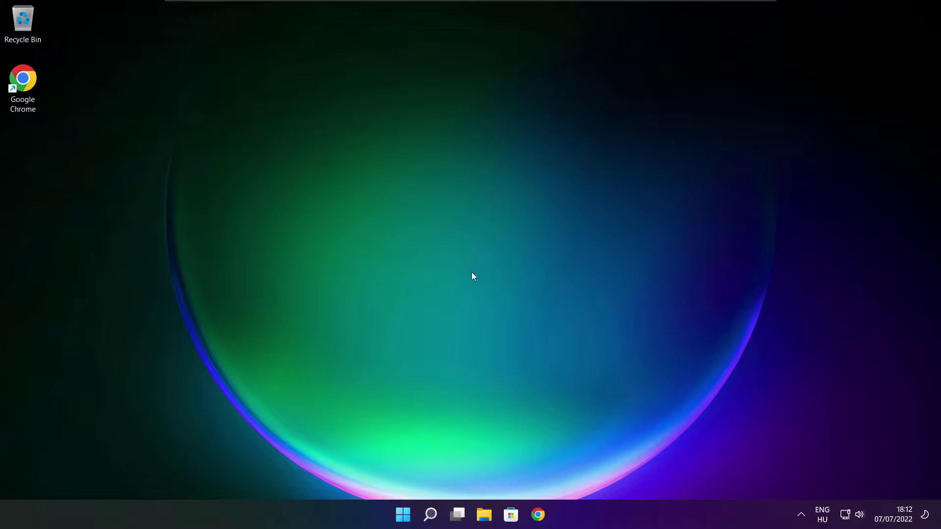
Step: Open Task Manager from the Start button's right-click menu
right_click(406, 516)
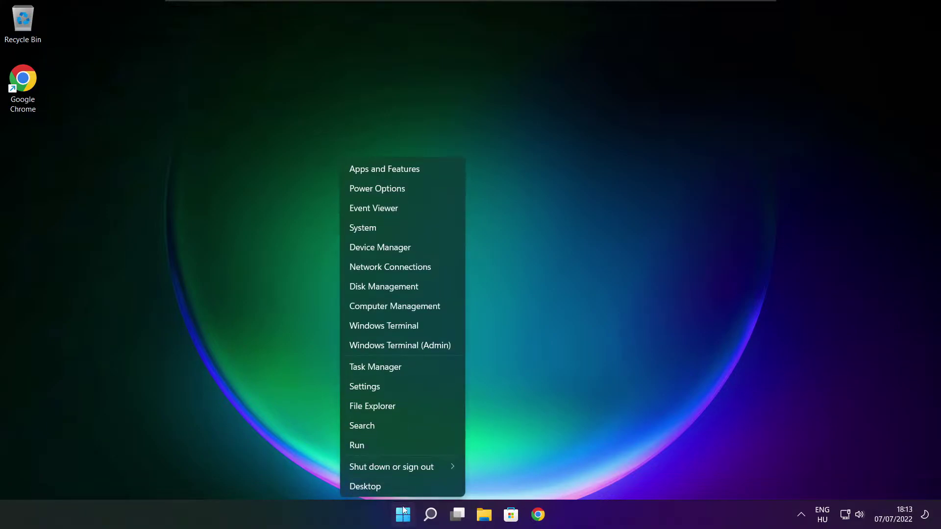
left_click(405, 368)
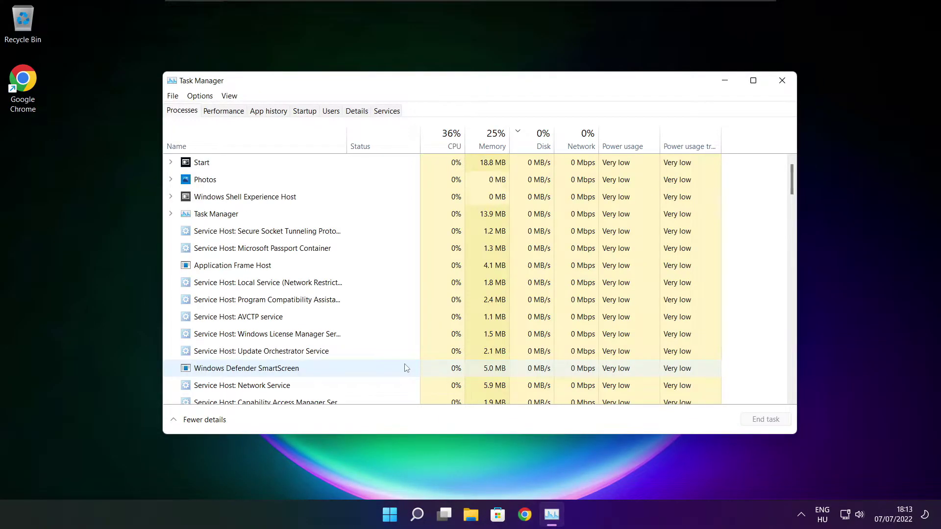
Step: Disable Cortana, Microsoft Edge, Microsoft Teams and Terminal as startup apps
left_click(307, 113)
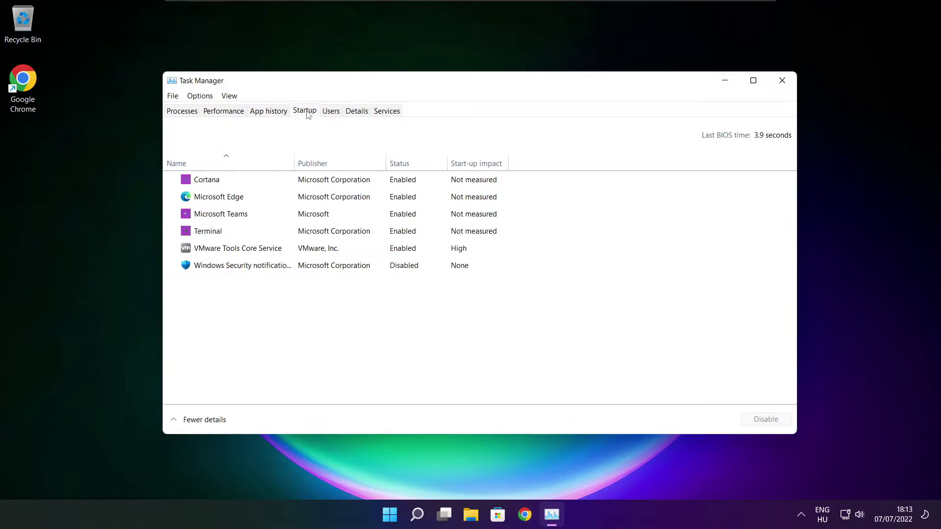
left_click(456, 186)
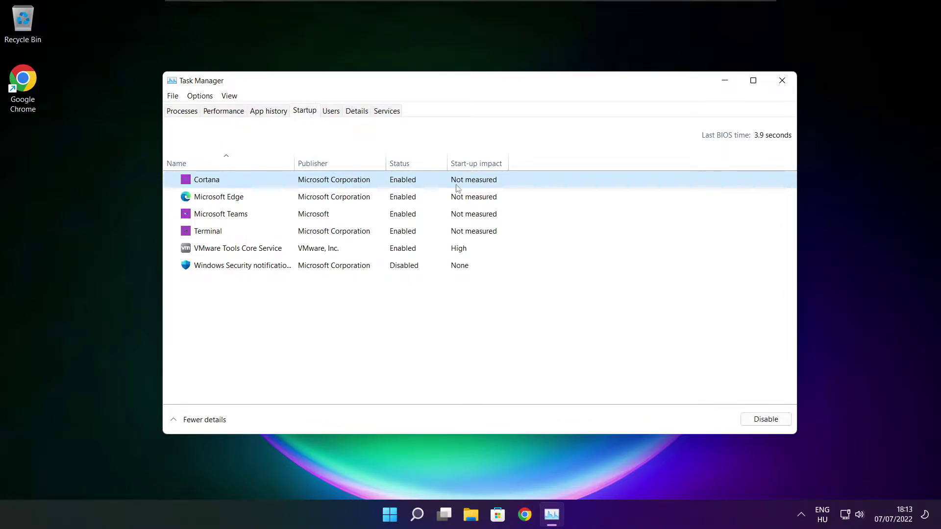
left_click(765, 420)
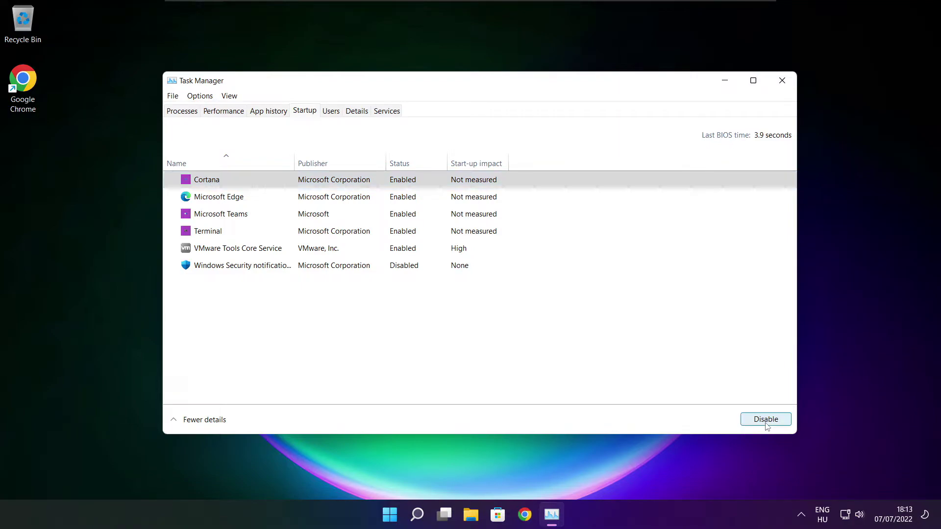
left_click(290, 201)
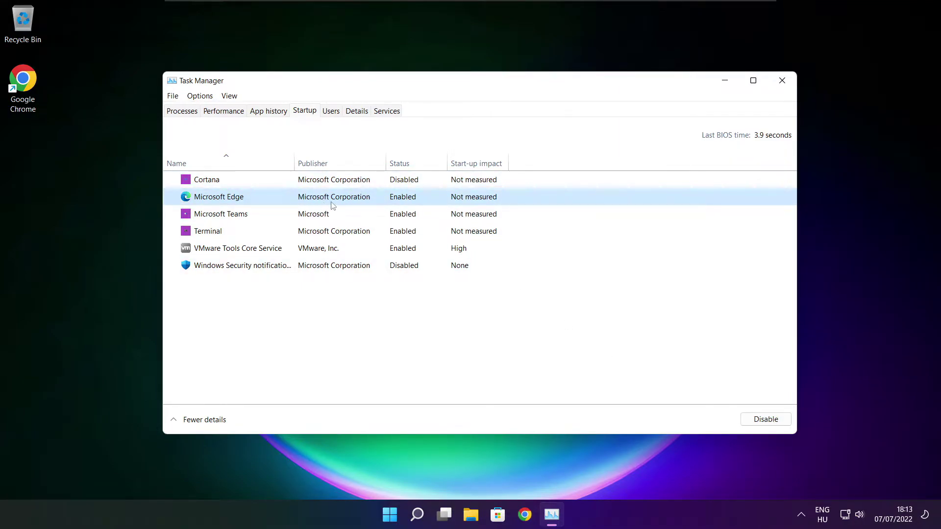
left_click(769, 419)
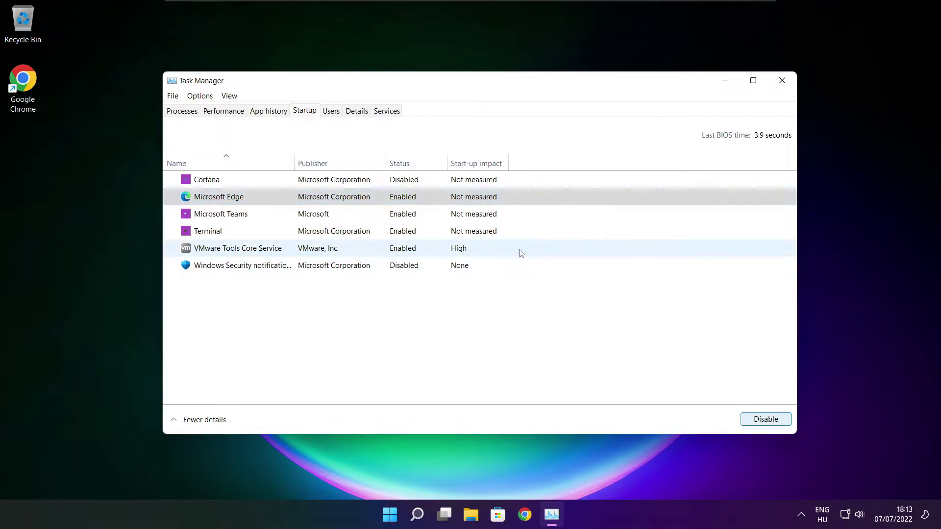
left_click(415, 218)
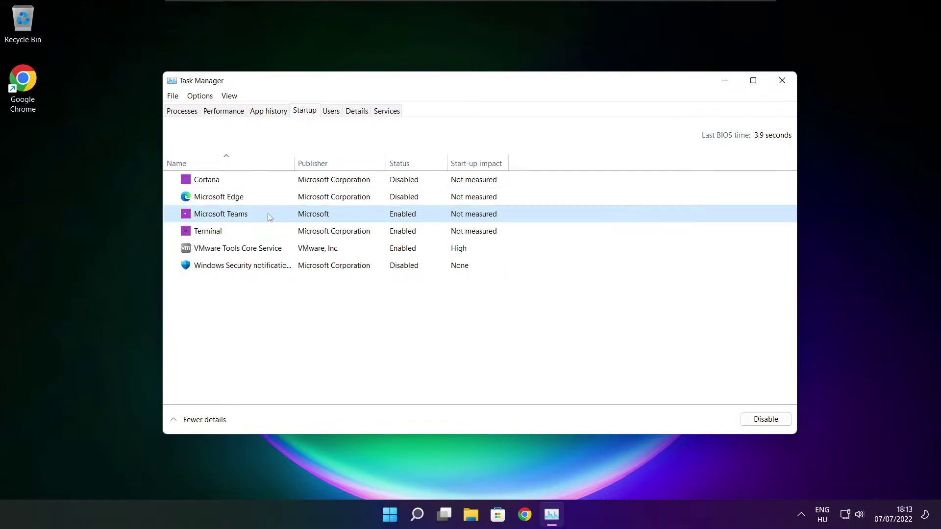
left_click(777, 421)
left_click(351, 238)
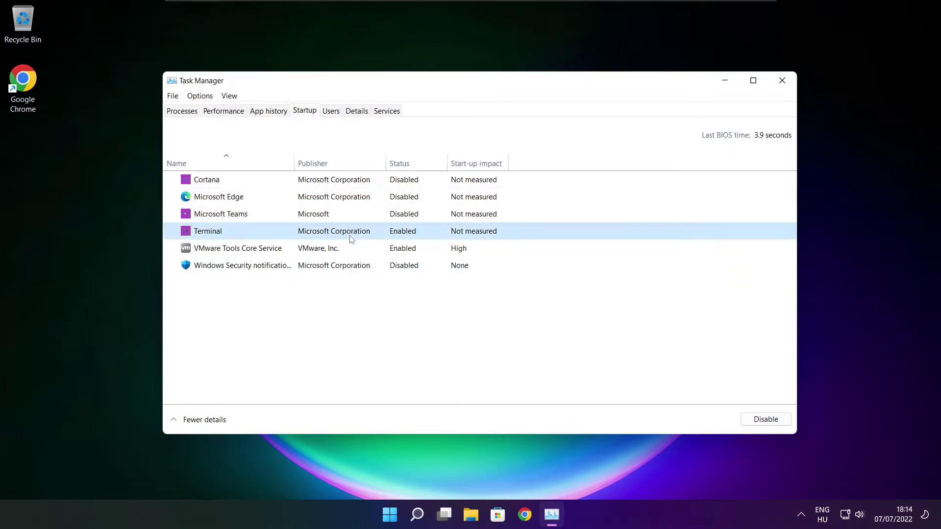
left_click(776, 422)
Step: Close Task Manager and open Defragment and Optimise Drives via a search for 'optimise'
left_click(782, 81)
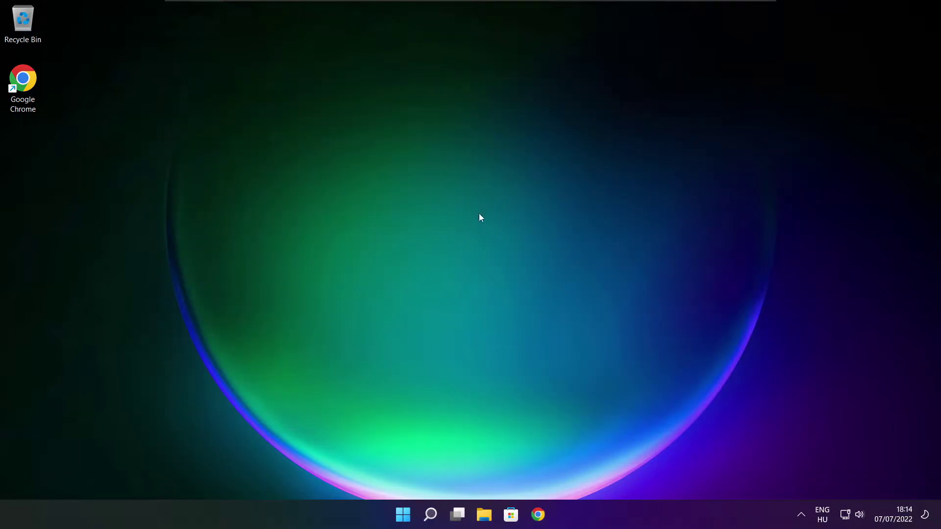
left_click(431, 520)
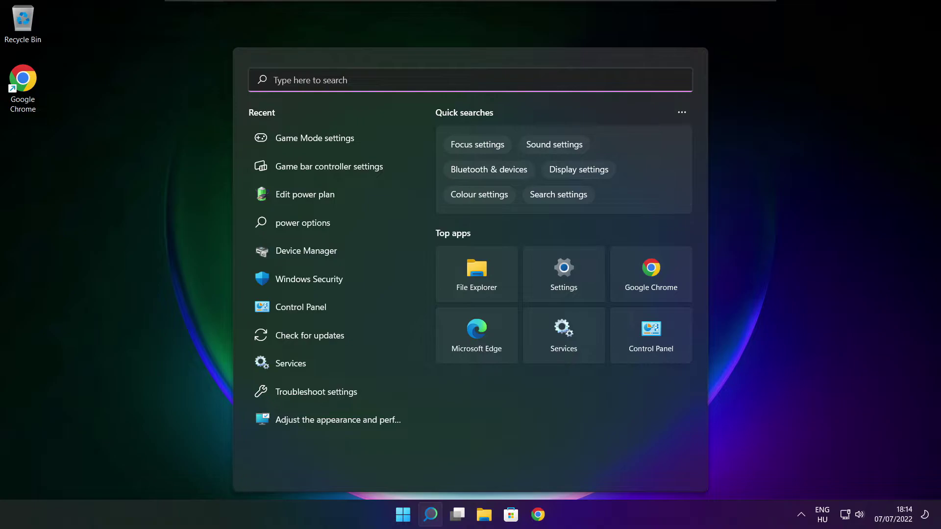
type("optimi")
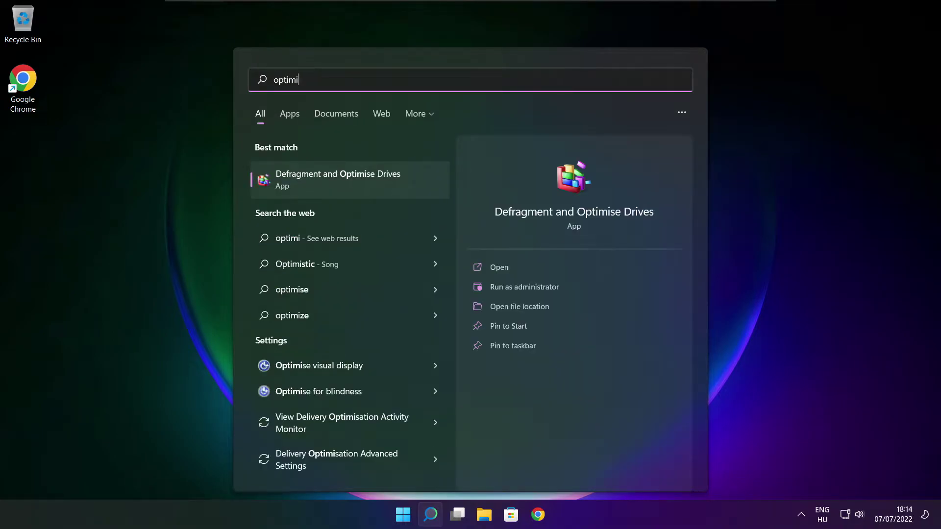
type("se")
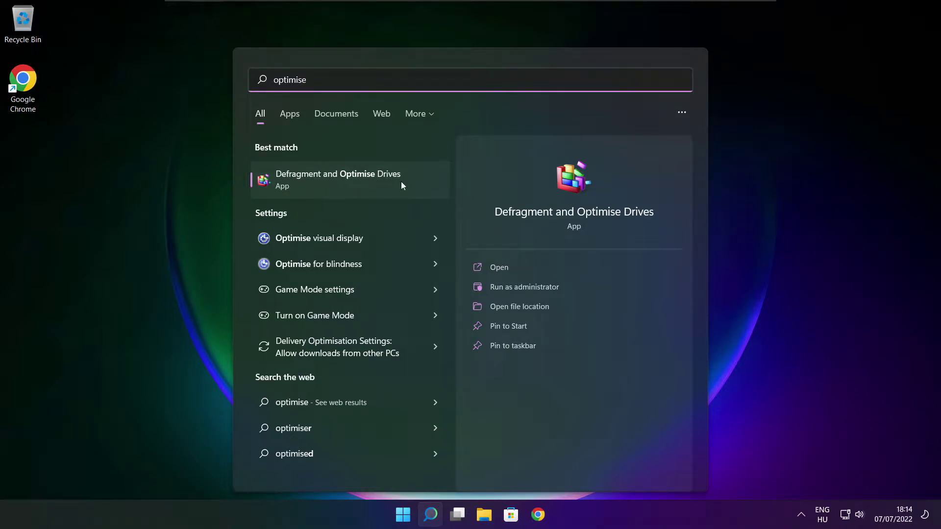
left_click(367, 179)
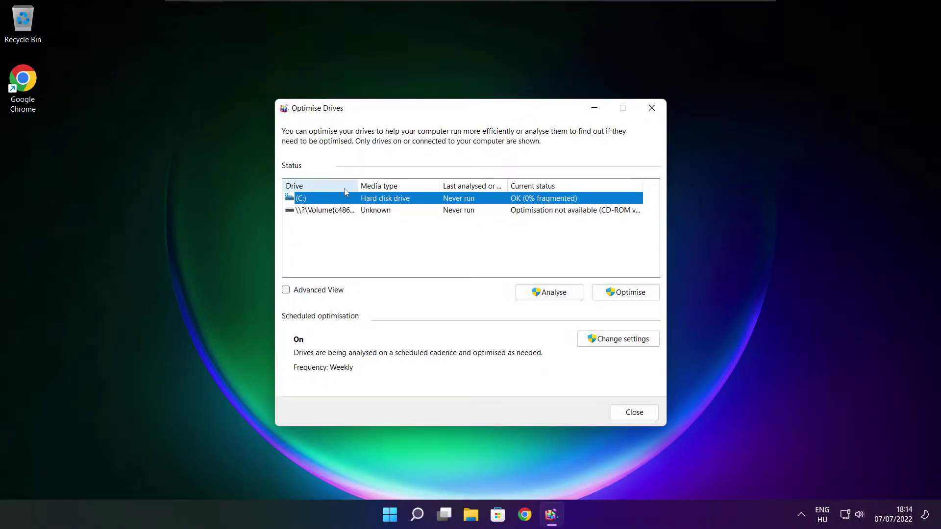
Step: Analyse drive C:, start optimising it, and close the window with Alt+F4
left_click(544, 292)
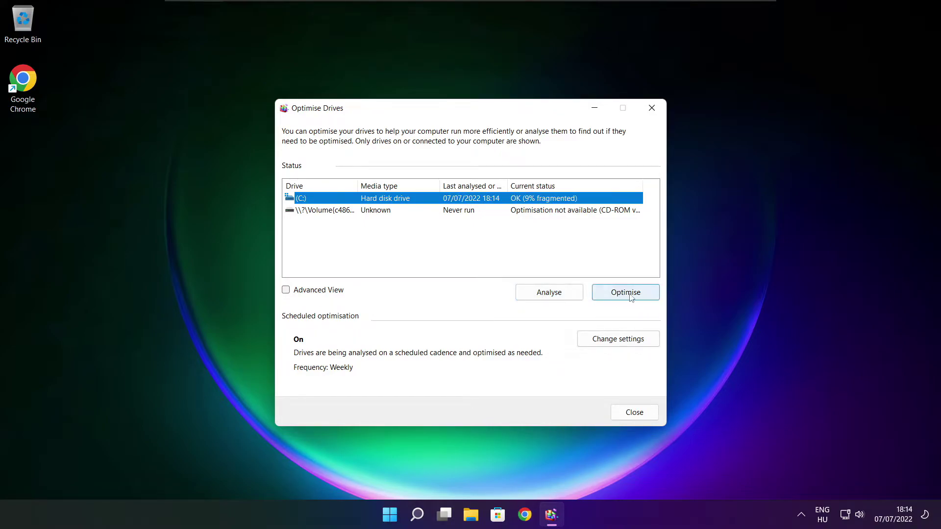
left_click(631, 297)
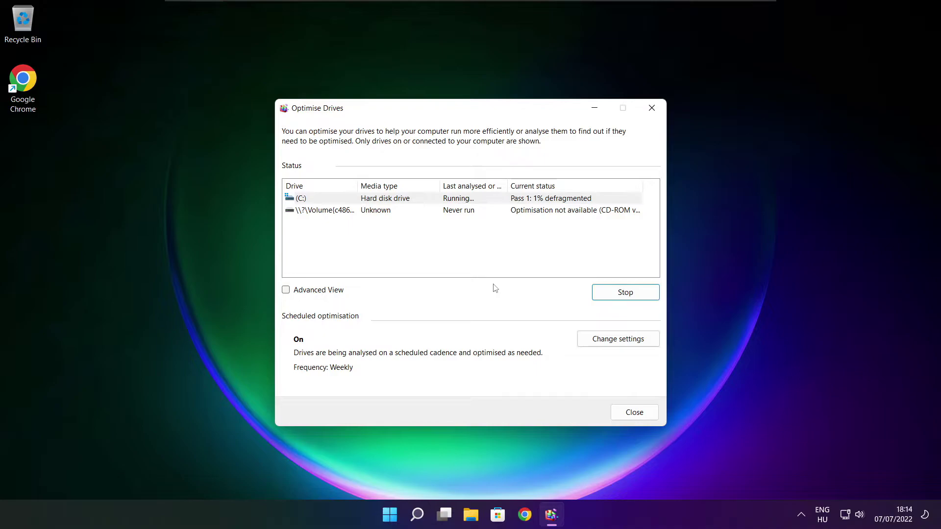
key("alt+F4")
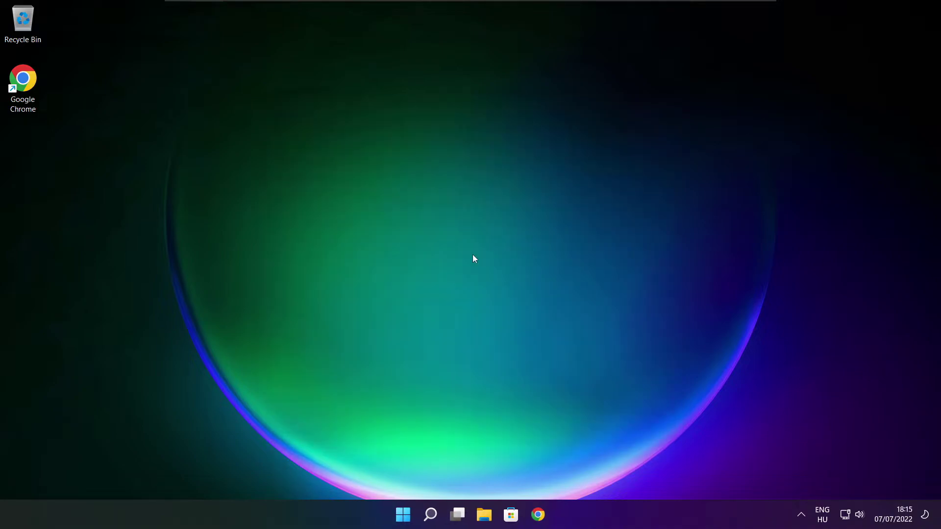
Step: Find Windows Update through the 'updates' search, run a fresh update check, then close Settings
left_click(430, 514)
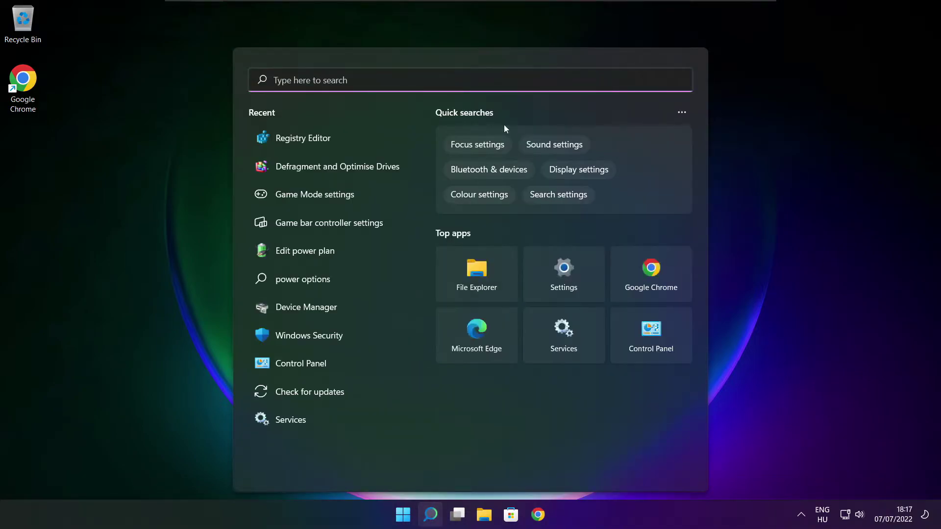
type("updates")
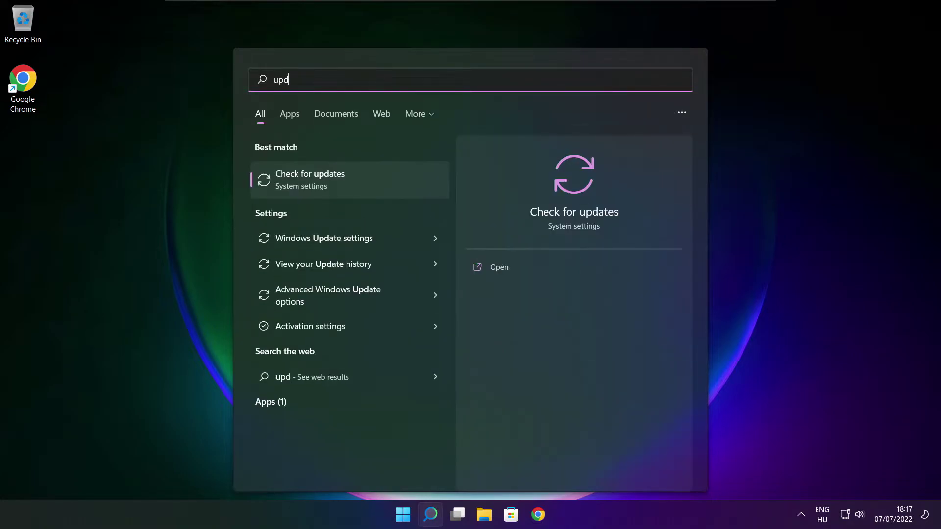
left_click(342, 185)
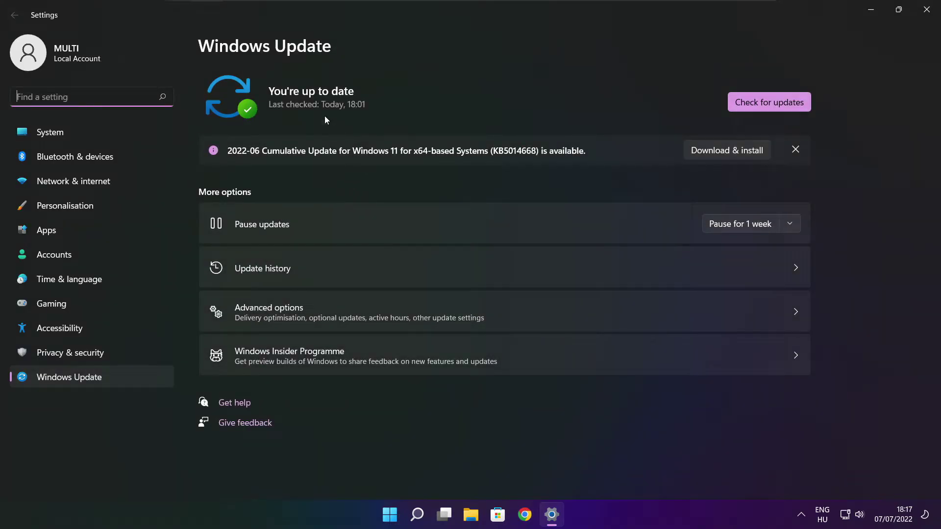
left_click(769, 102)
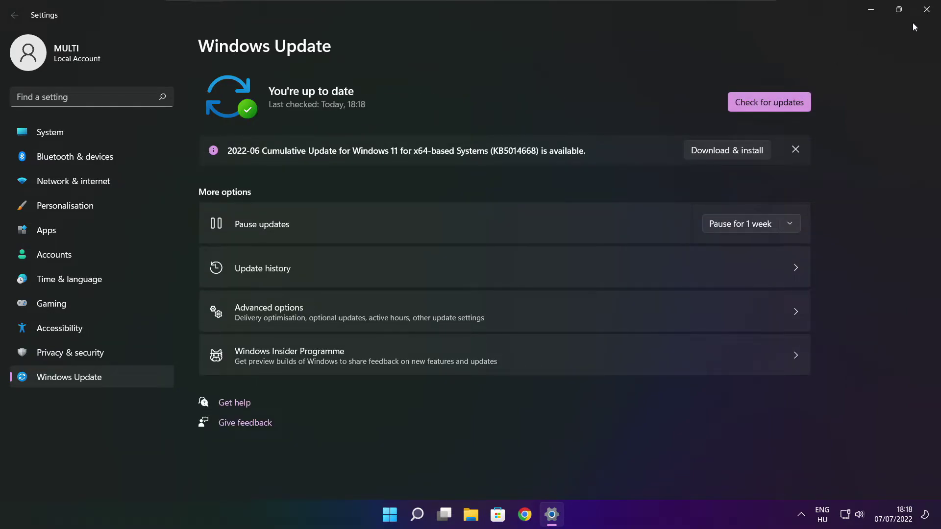
left_click(926, 11)
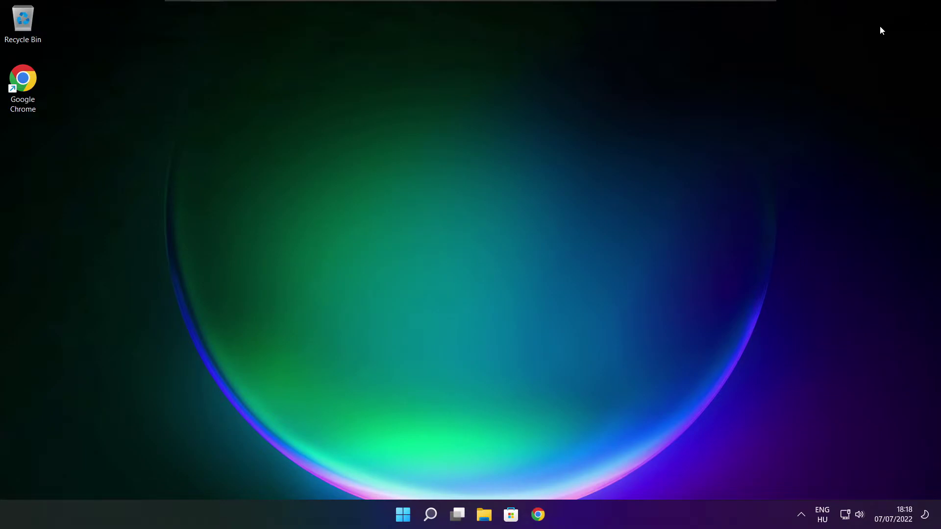
Step: Launch regedit and navigate to HKEY_CURRENT_USER\System\GameConfigStore
left_click(430, 514)
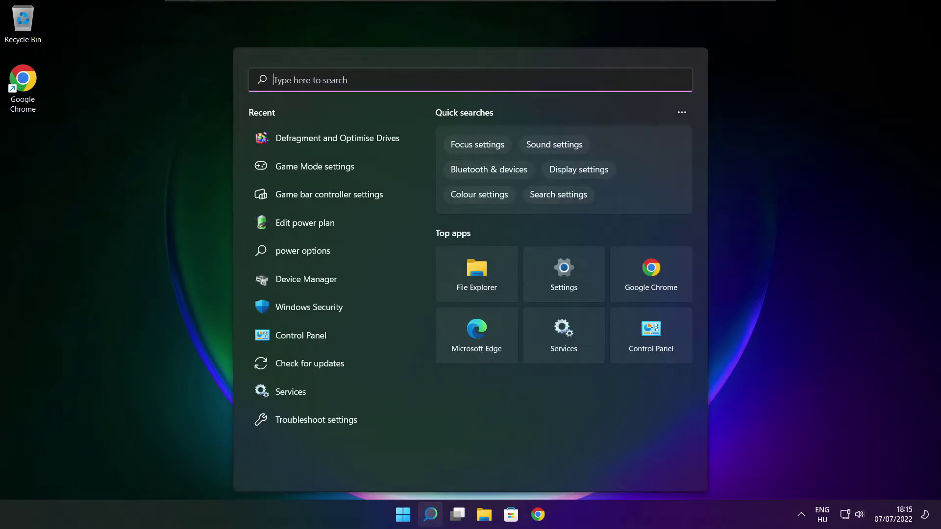
type("regedit")
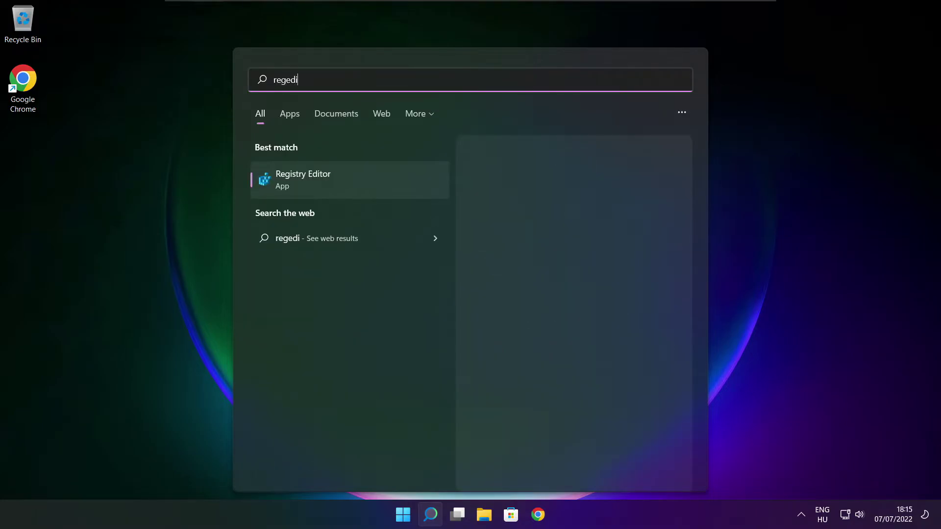
left_click(358, 178)
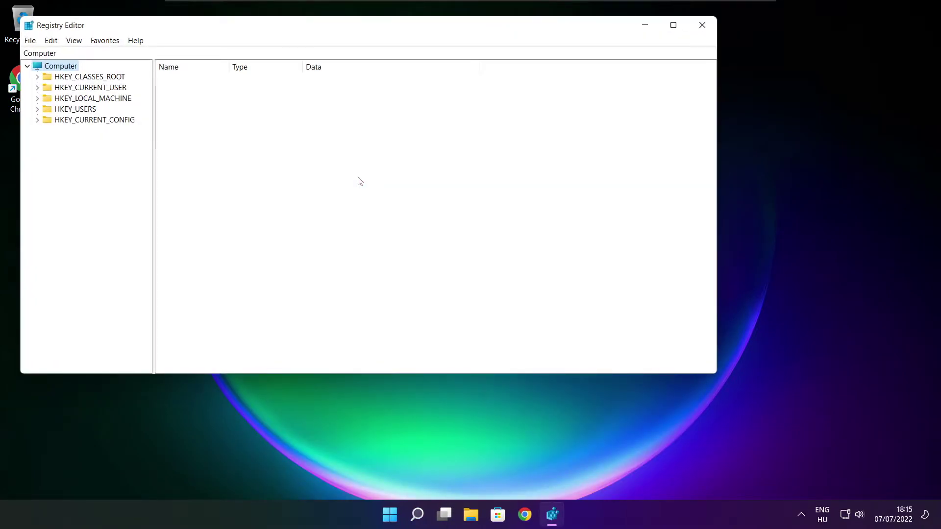
left_click_drag(282, 25, 381, 99)
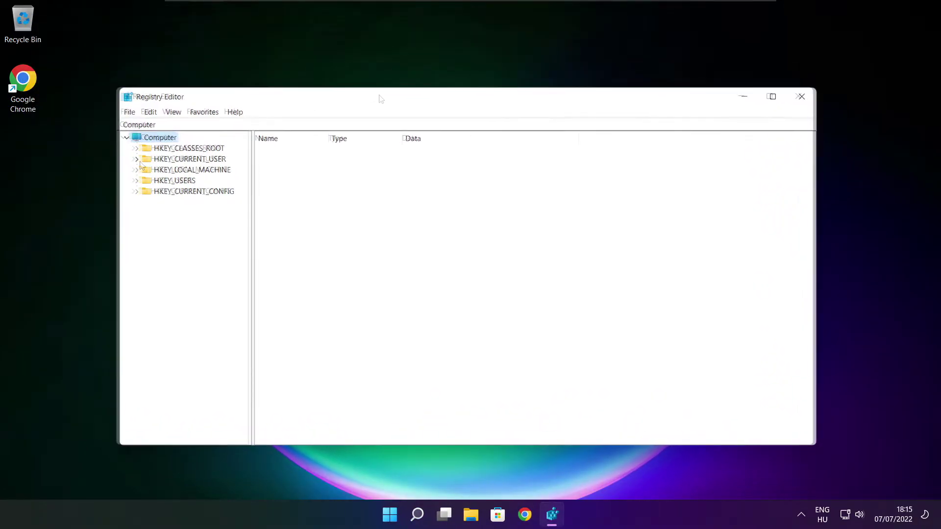
left_click(142, 161)
left_click(137, 160)
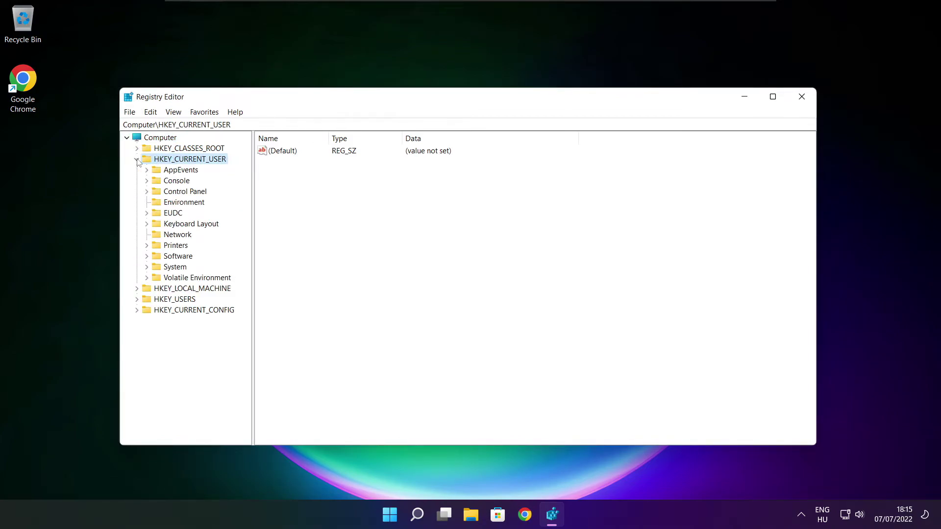
left_click(167, 269)
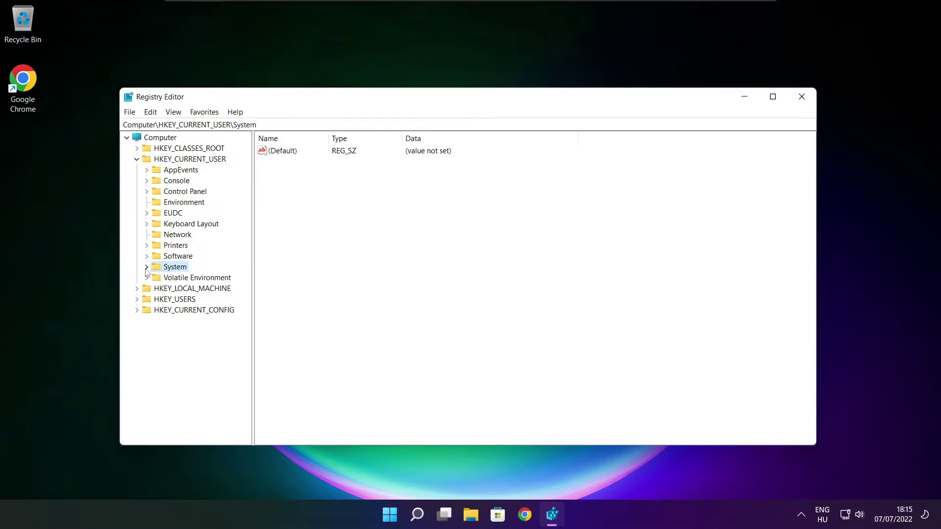
left_click(147, 268)
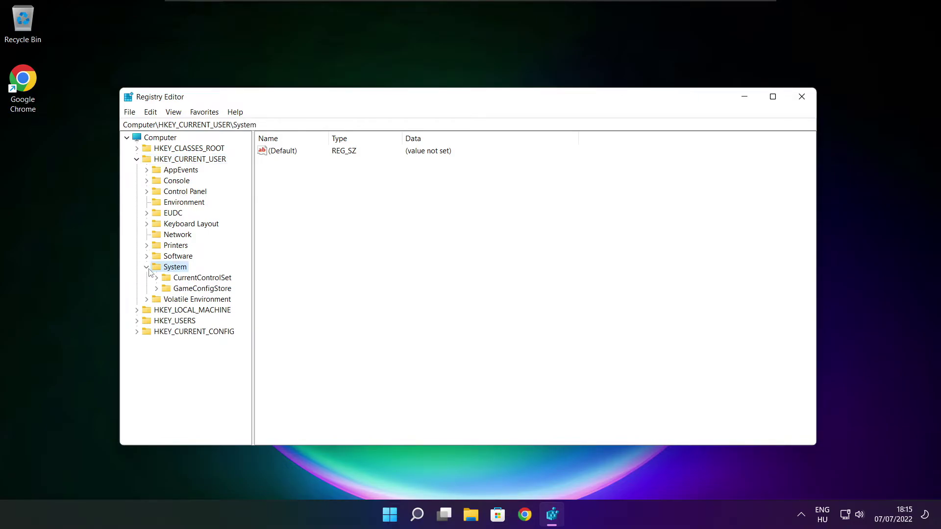
left_click(173, 290)
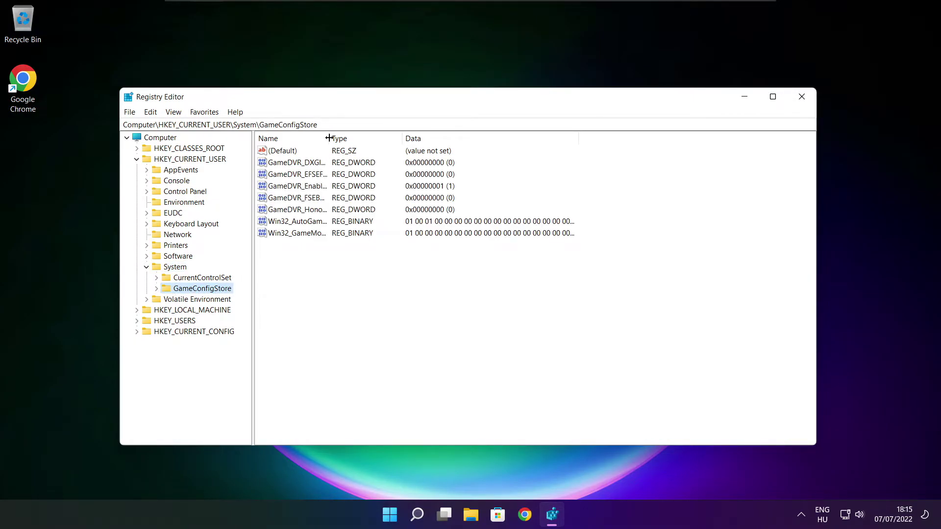
Step: Set GameDVR_Enabled to 0 and collapse HKEY_CURRENT_USER again
left_click_drag(329, 138, 411, 136)
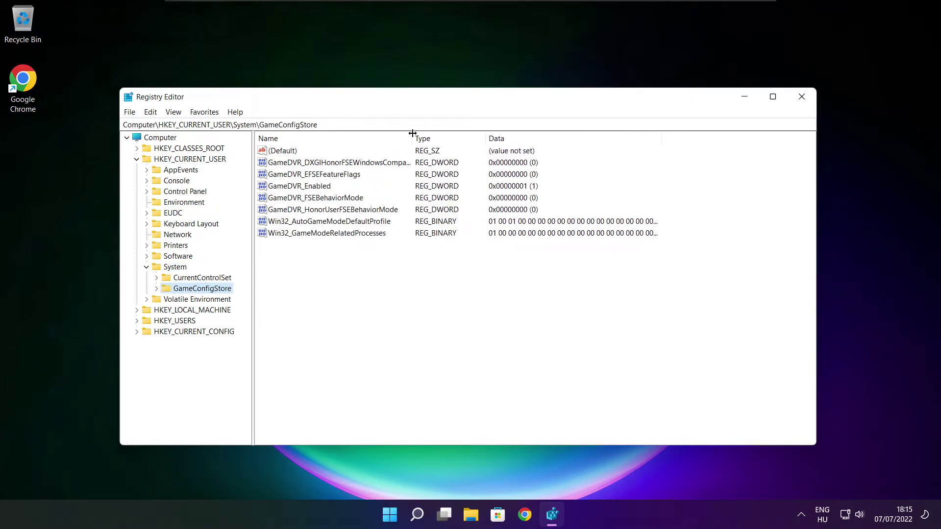
left_click(297, 189)
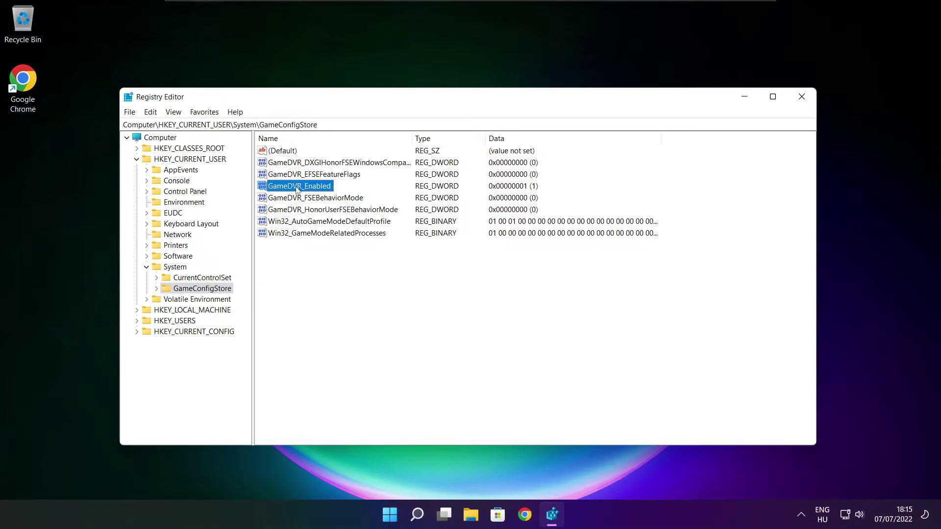
double_click(296, 188)
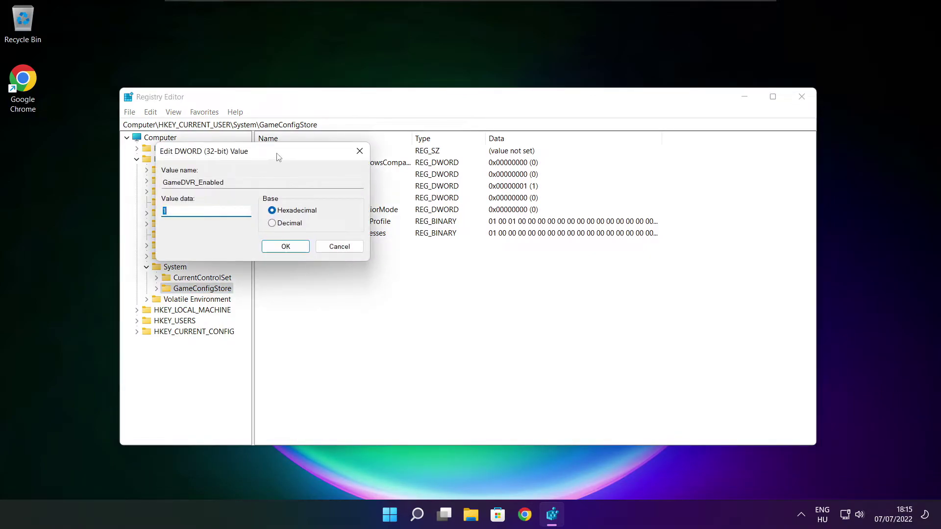
left_click_drag(278, 157, 495, 193)
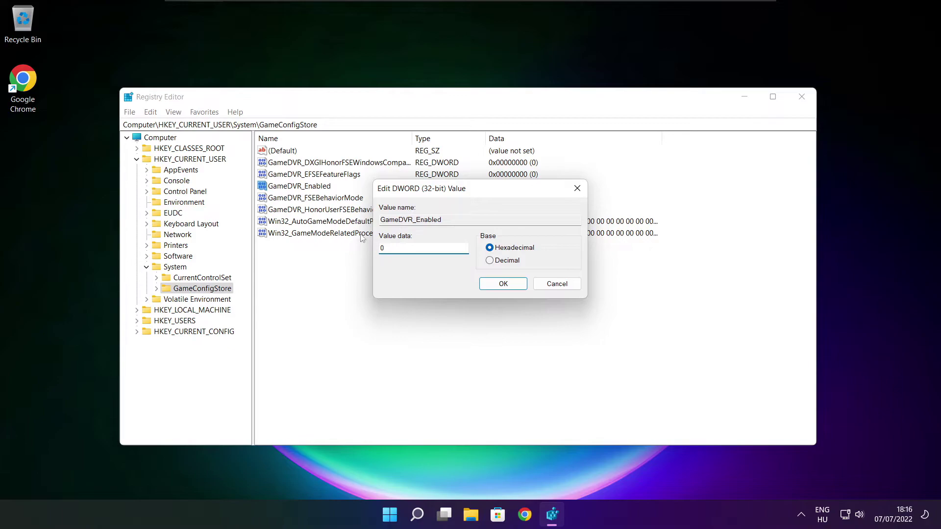
left_click(503, 284)
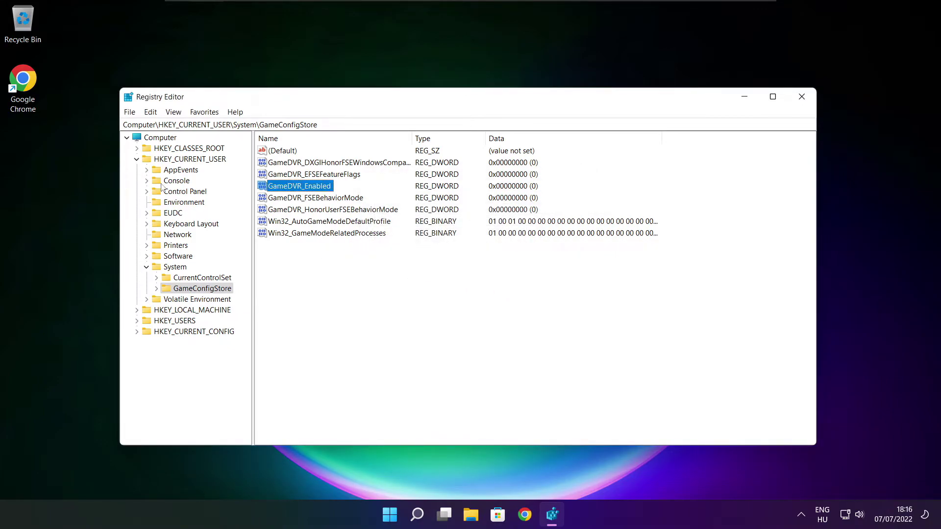
left_click(137, 159)
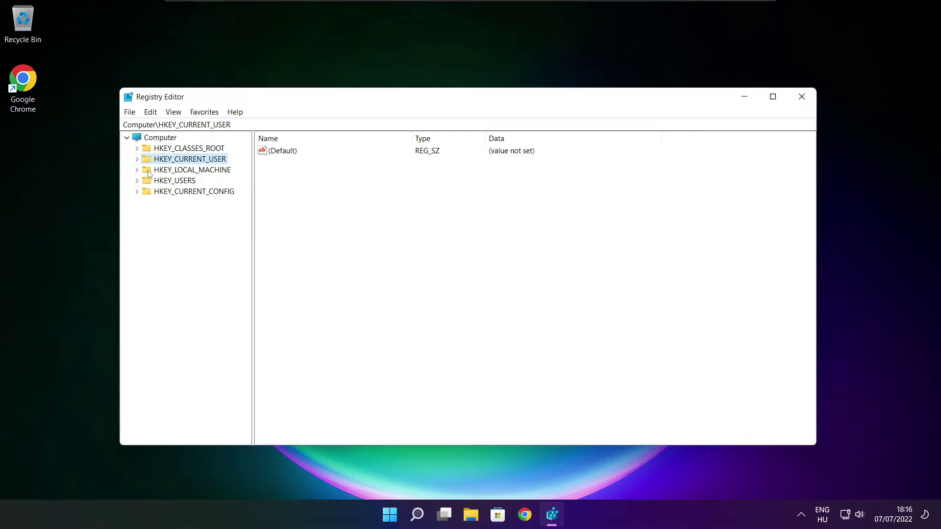
Step: Expand HKEY_LOCAL_MACHINE\SOFTWARE\Microsoft in the Registry Editor key tree
left_click(223, 172)
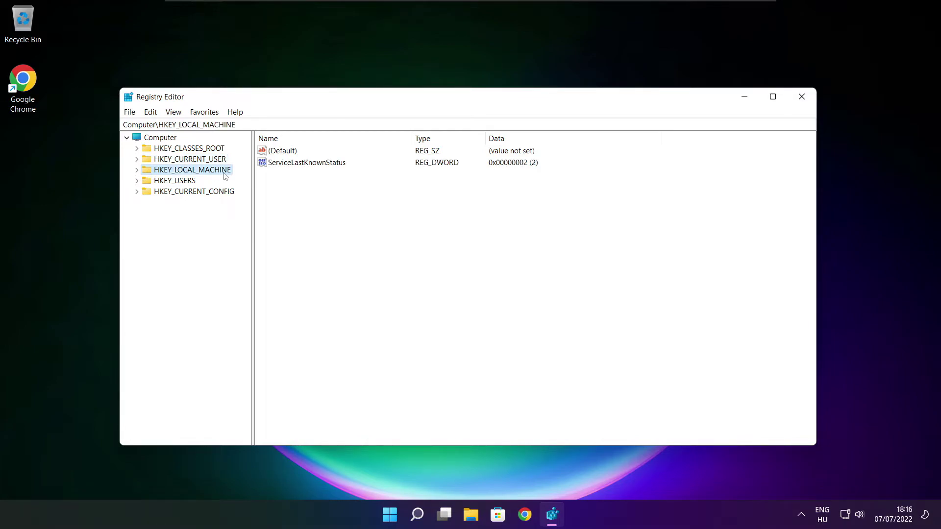
left_click(137, 171)
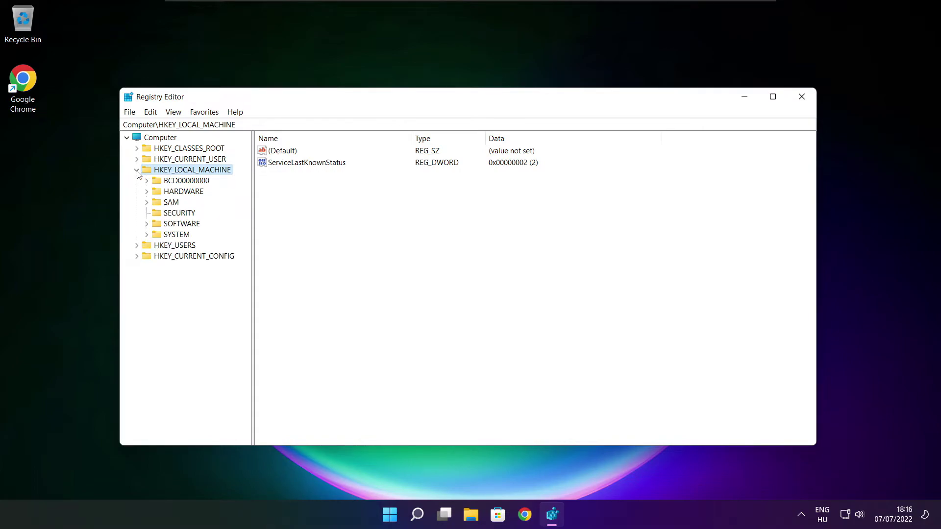
left_click(168, 226)
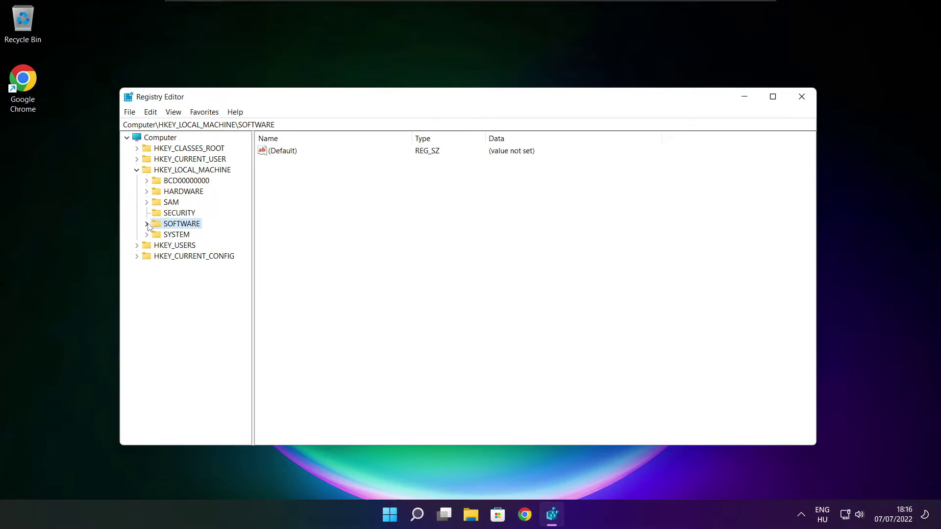
left_click(146, 224)
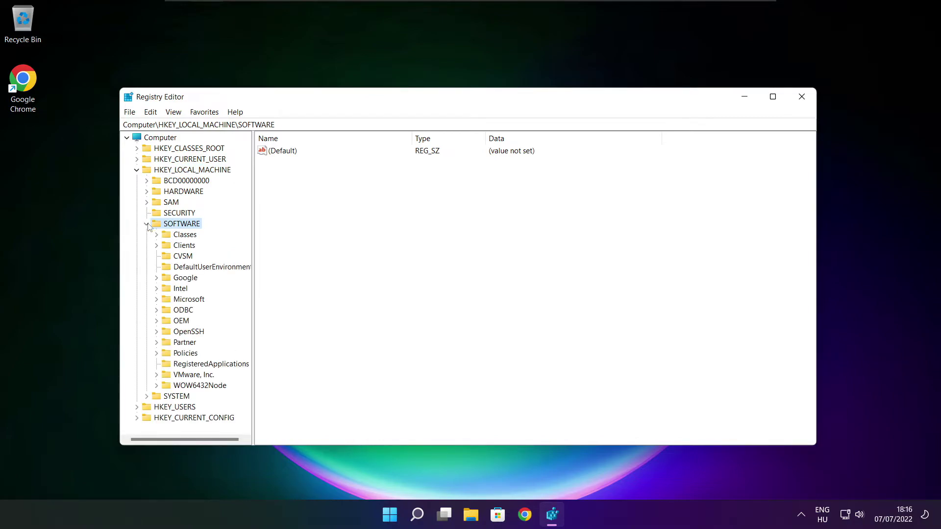
left_click(177, 300)
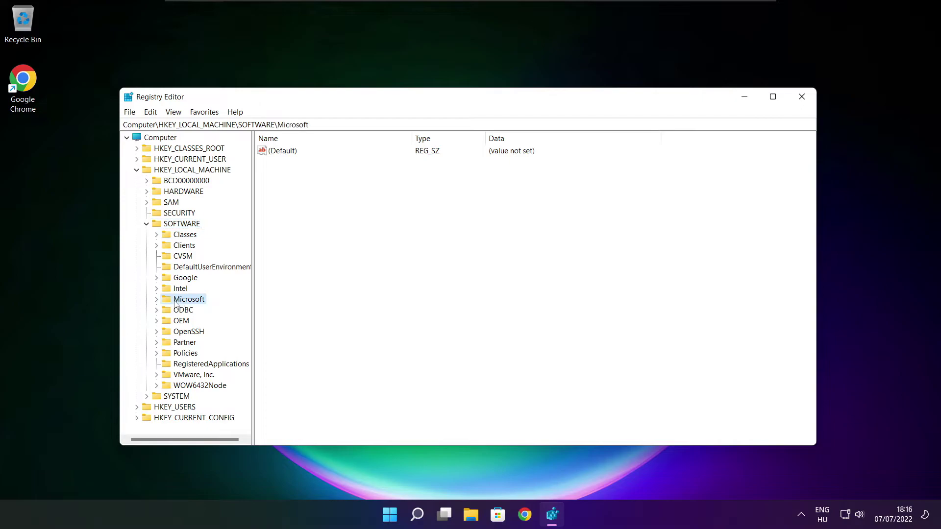
left_click(157, 301)
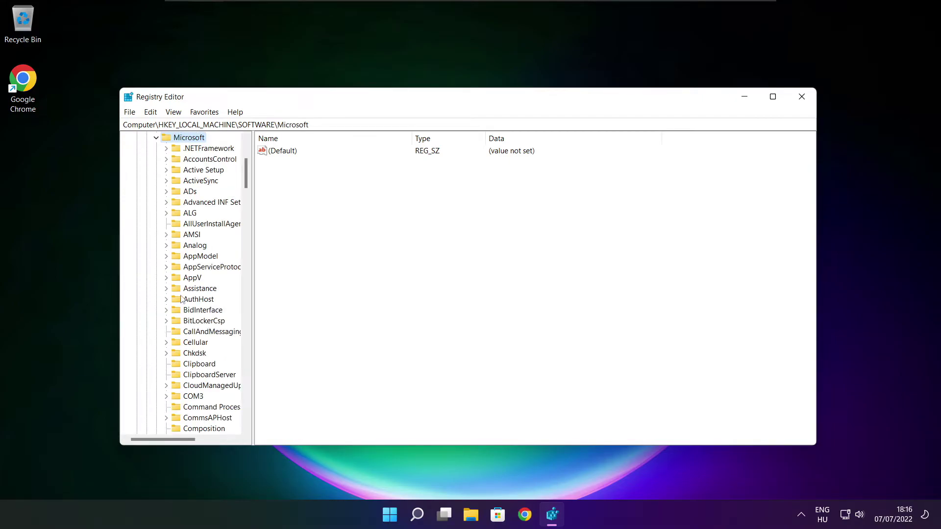
scroll(193, 294, "down", 18)
scroll(192, 293, "down", 20)
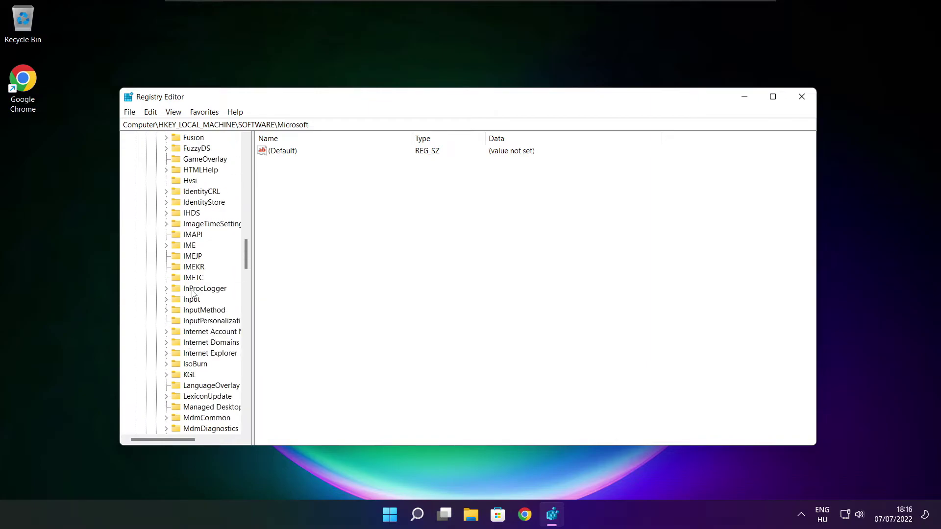
scroll(193, 293, "down", 5)
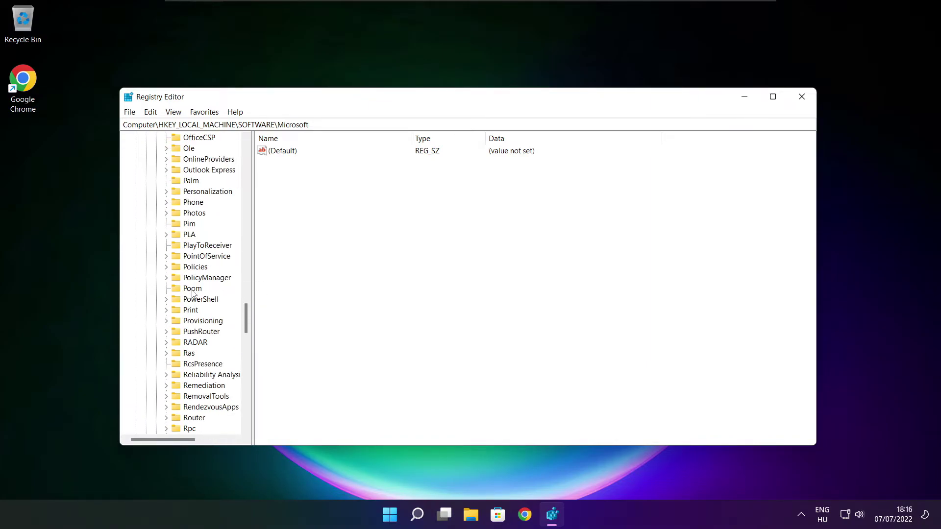
scroll(192, 292, "down", 1)
scroll(192, 292, "up", 1)
Step: Drill into PolicyManager\default\ApplicationManagement and select the AllowGameDVR key
left_click(179, 281)
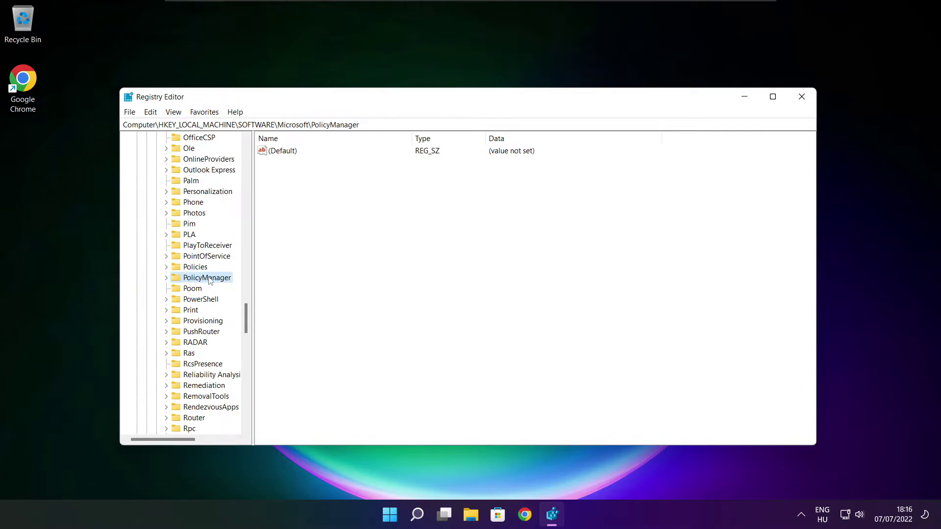
left_click(166, 278)
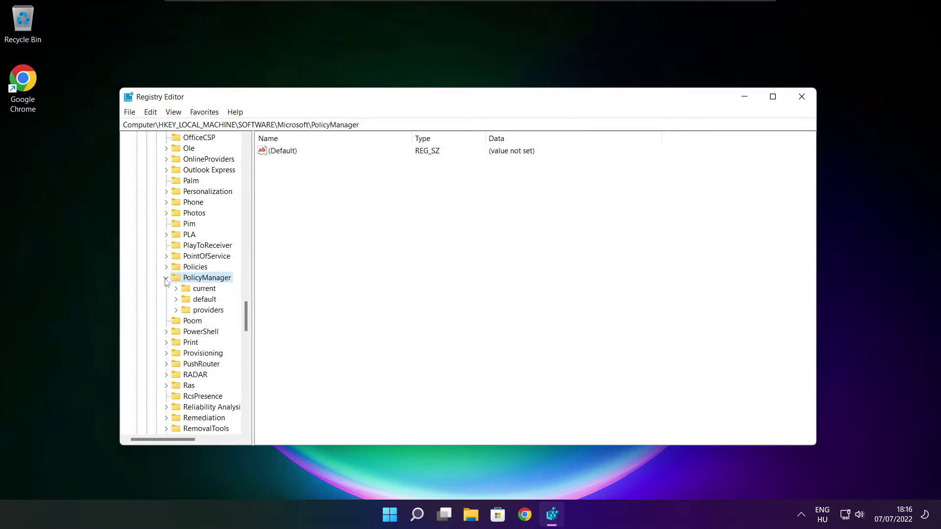
left_click(205, 302)
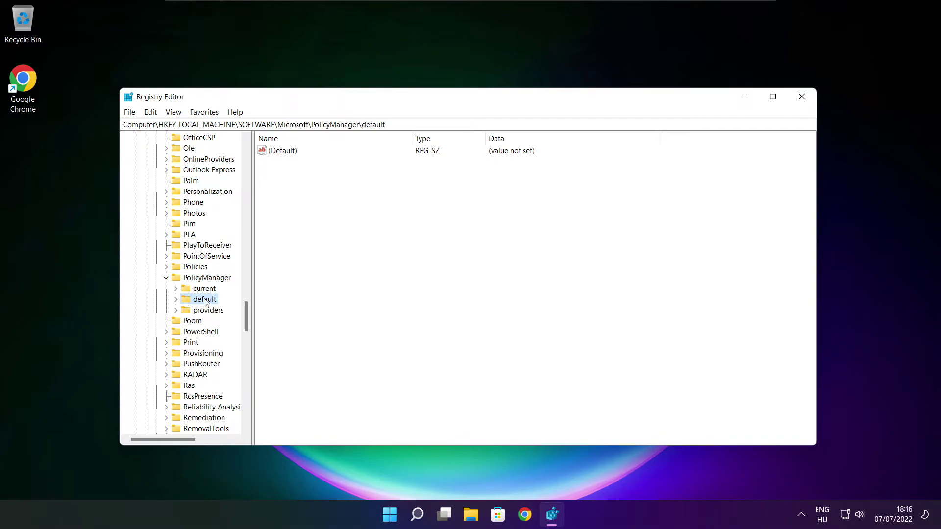
left_click(176, 300)
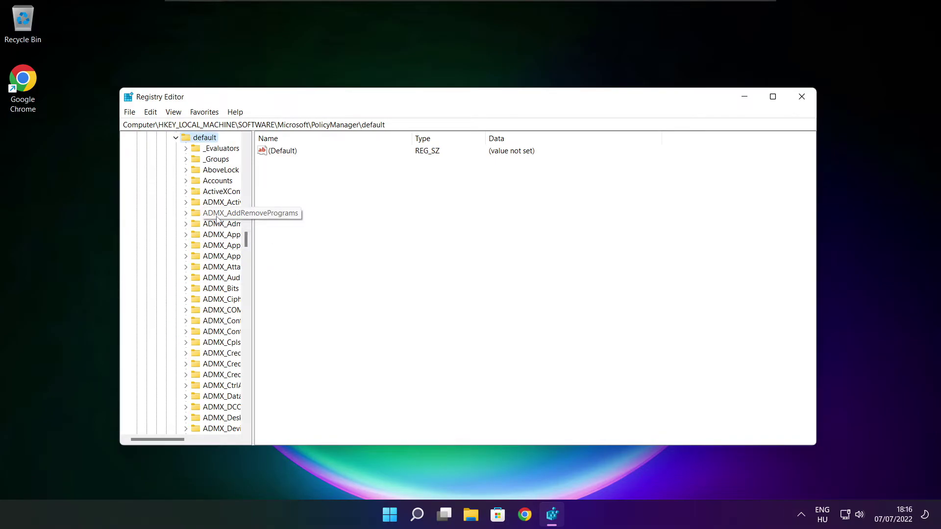
scroll(217, 219, "down", 20)
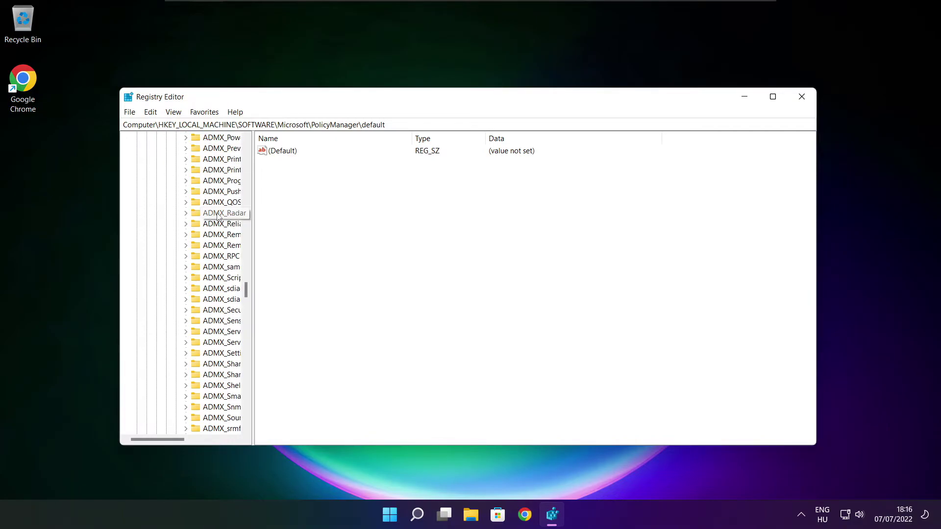
scroll(217, 215, "down", 16)
left_click_drag(252, 215, 310, 214)
scroll(223, 206, "up", 1)
left_click(223, 203)
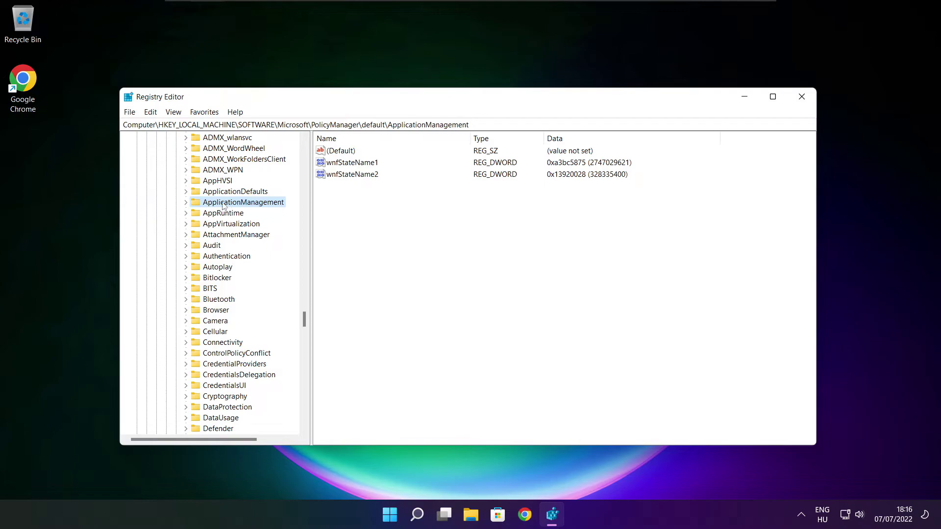
left_click(186, 202)
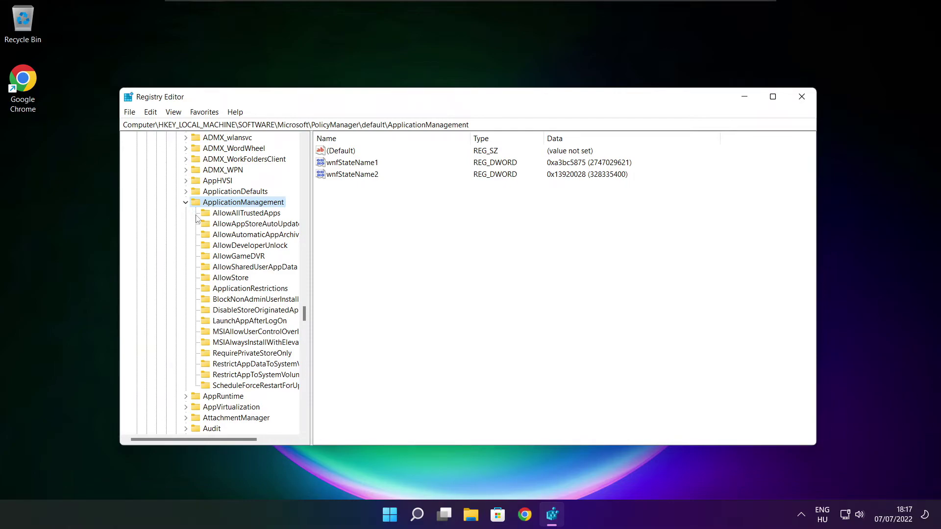
left_click_drag(311, 247, 321, 247)
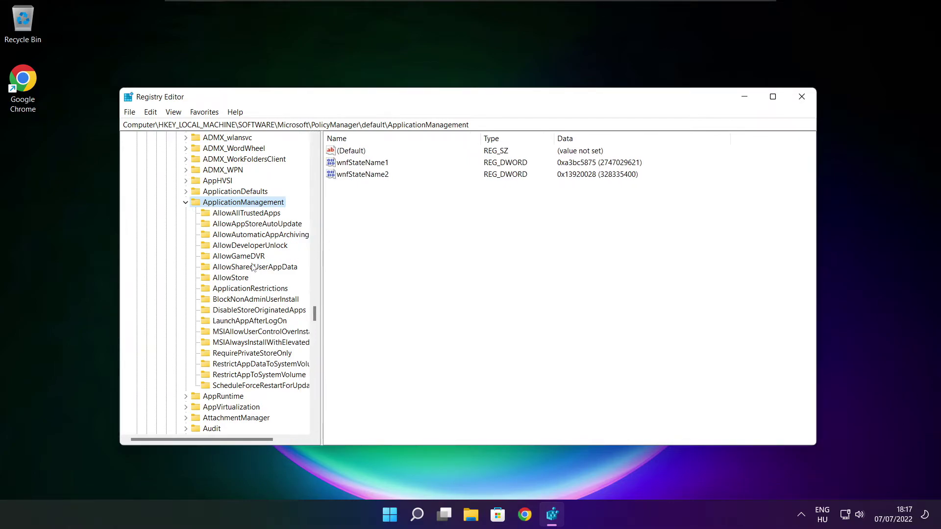
left_click(238, 257)
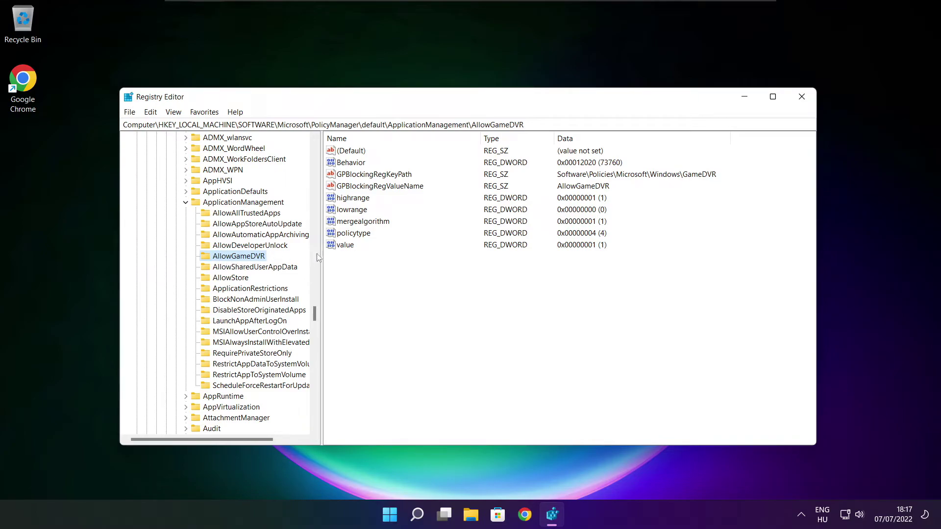
Step: Change AllowGameDVR's 'value' DWORD to 0, then close Registry Editor
left_click(345, 245)
double_click(351, 245)
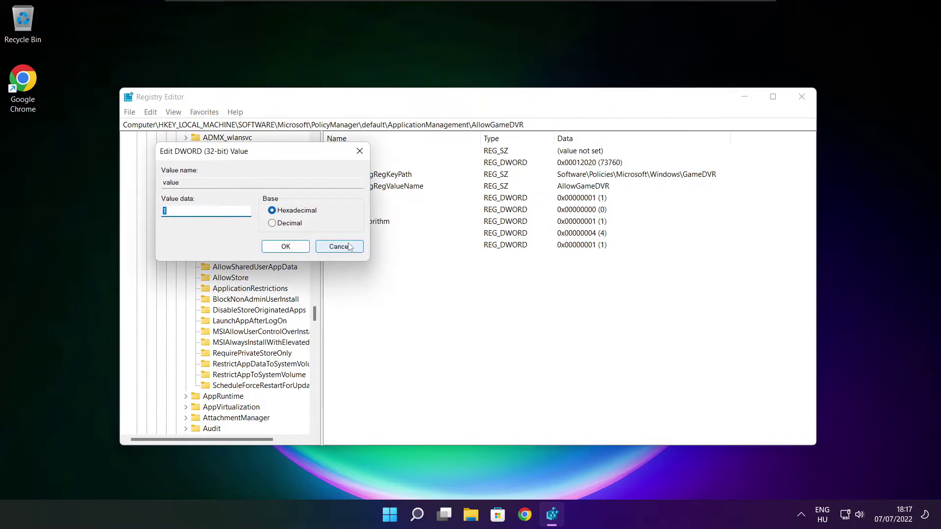
left_click_drag(265, 157, 476, 196)
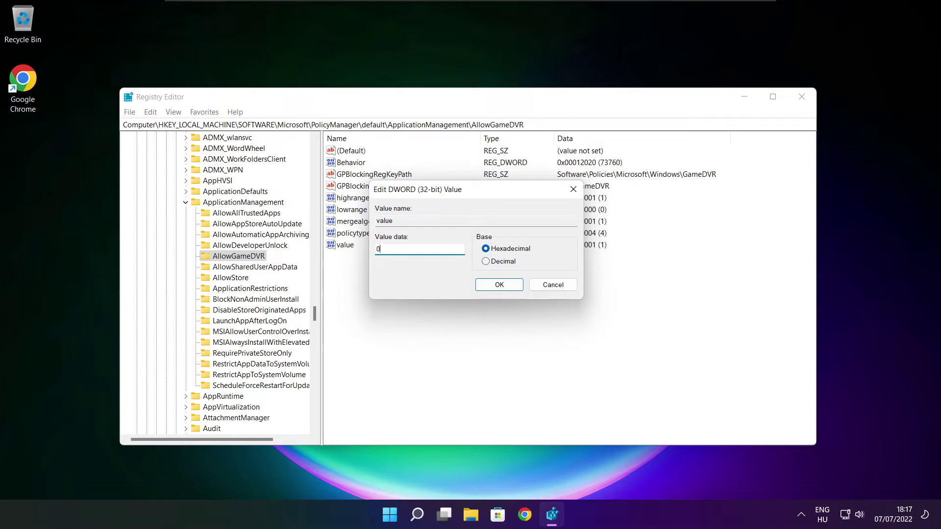
left_click(499, 286)
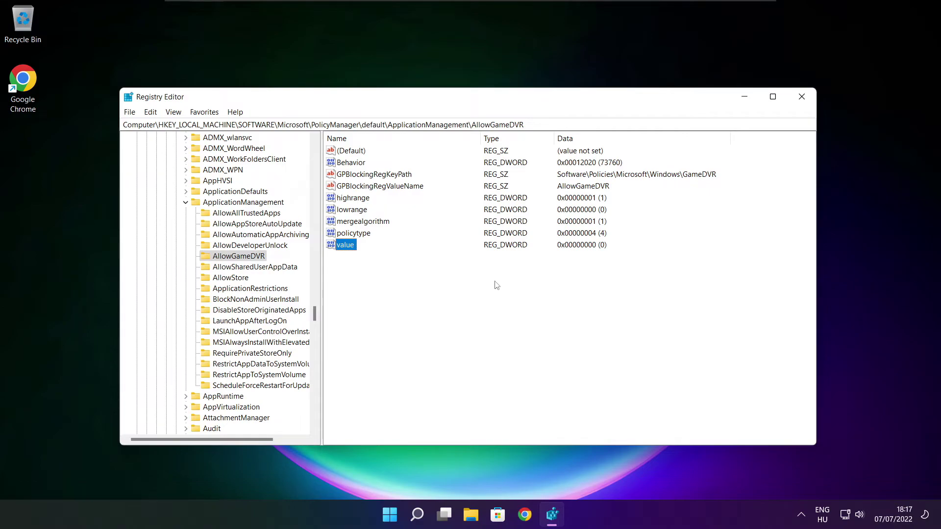
left_click(802, 100)
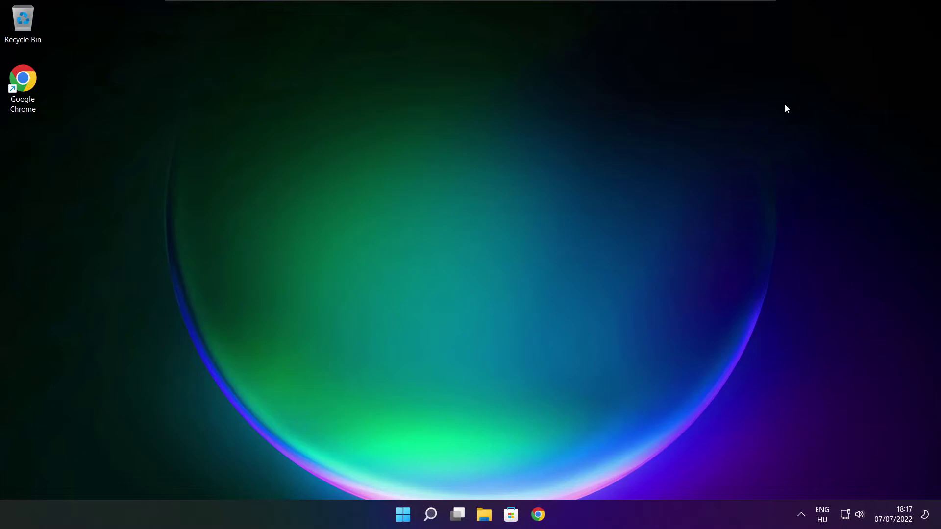
Step: Back in Chrome's Download Center, download the DirectX End-User Runtime Web Installer (dxwebsetup.exe)
left_click(538, 515)
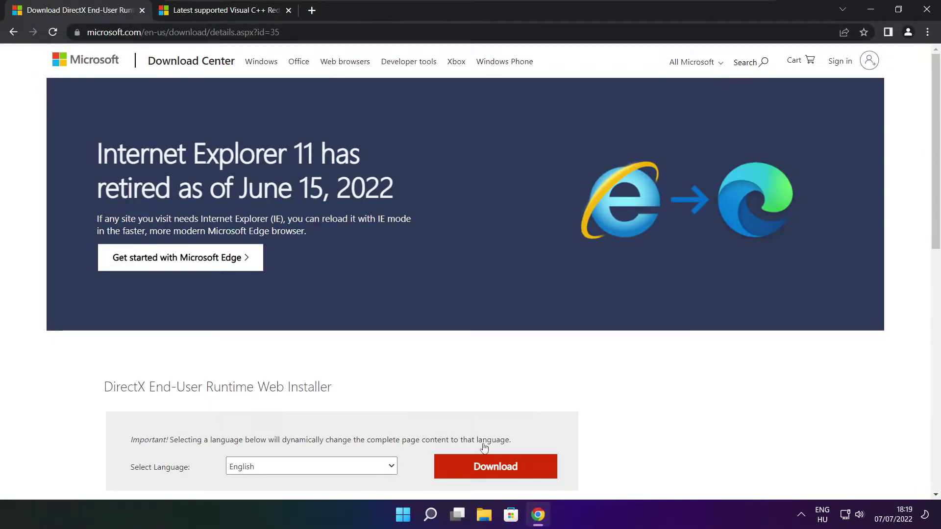
left_click(281, 32)
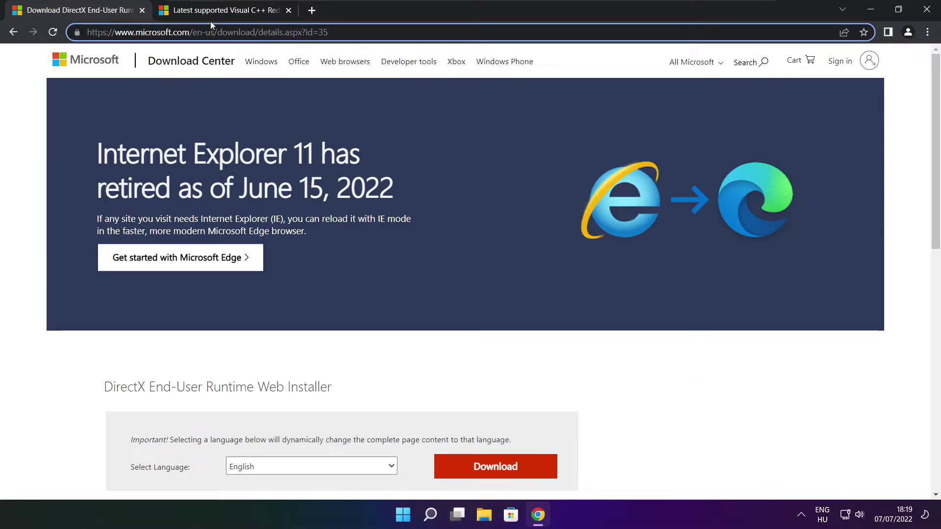
left_click(339, 356)
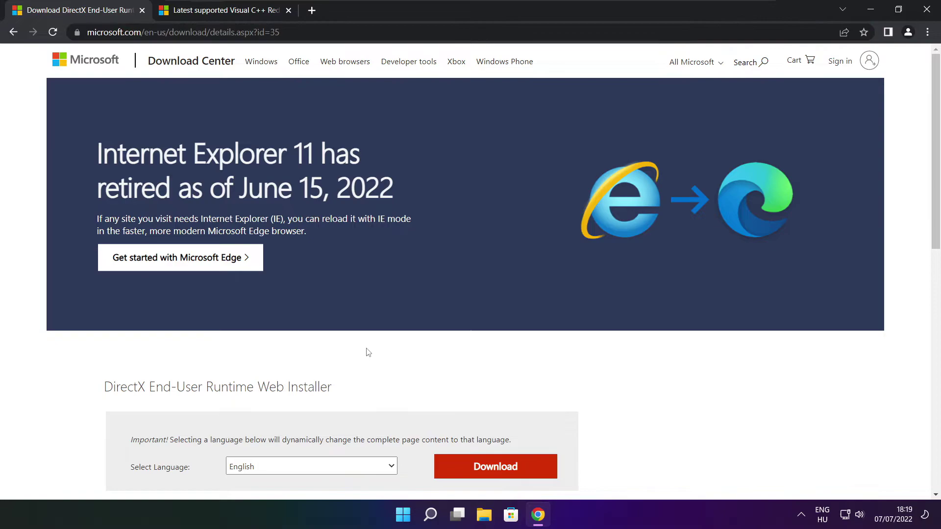
left_click_drag(935, 142, 935, 219)
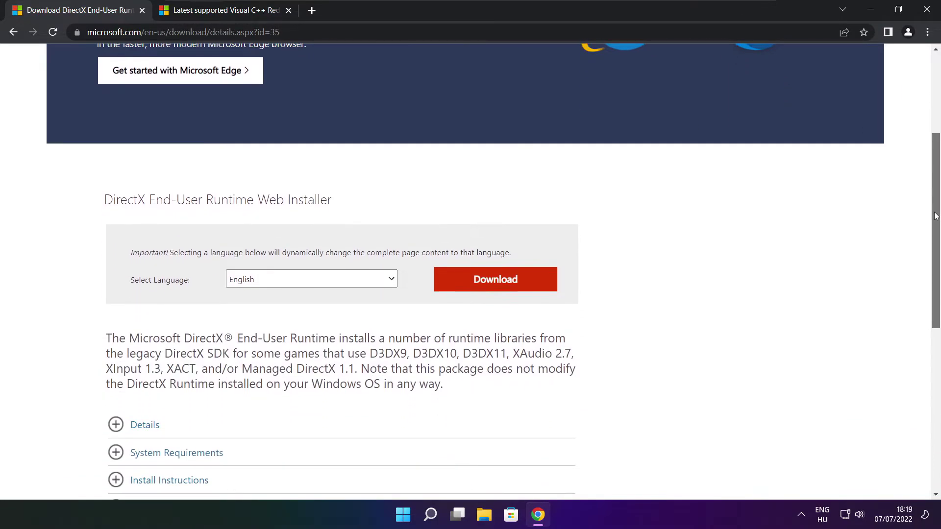
left_click_drag(346, 204, 247, 201)
left_click(401, 208)
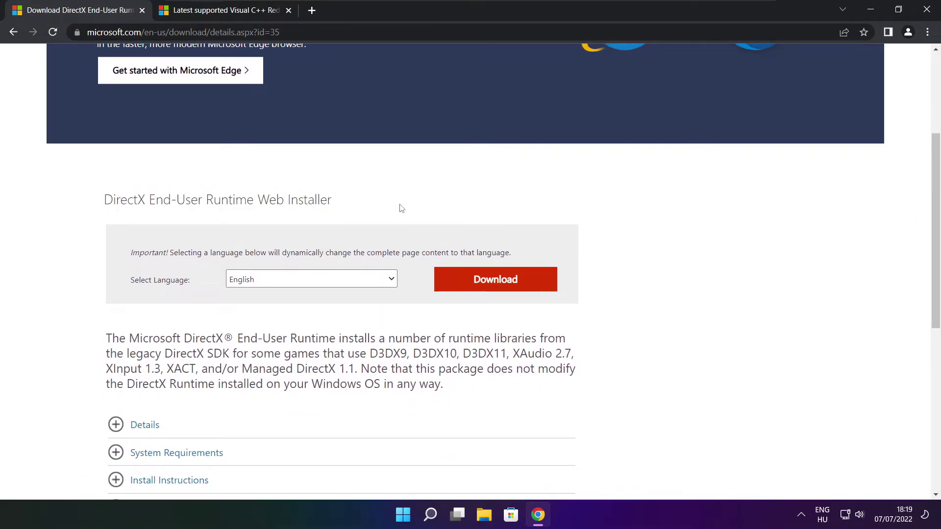
left_click(495, 282)
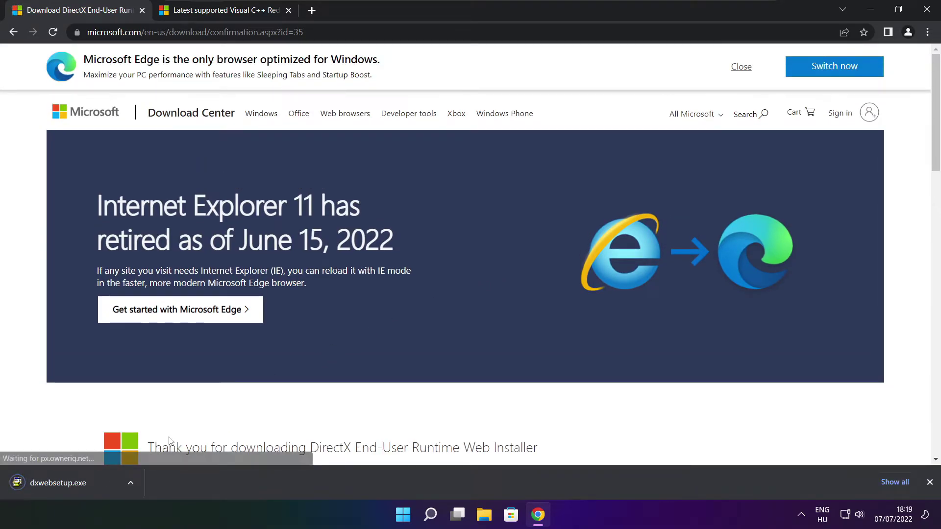
Step: Run dxwebsetup.exe, accept the licence, skip the Bing Bar offer, and install DirectX through to Finish
left_click(88, 483)
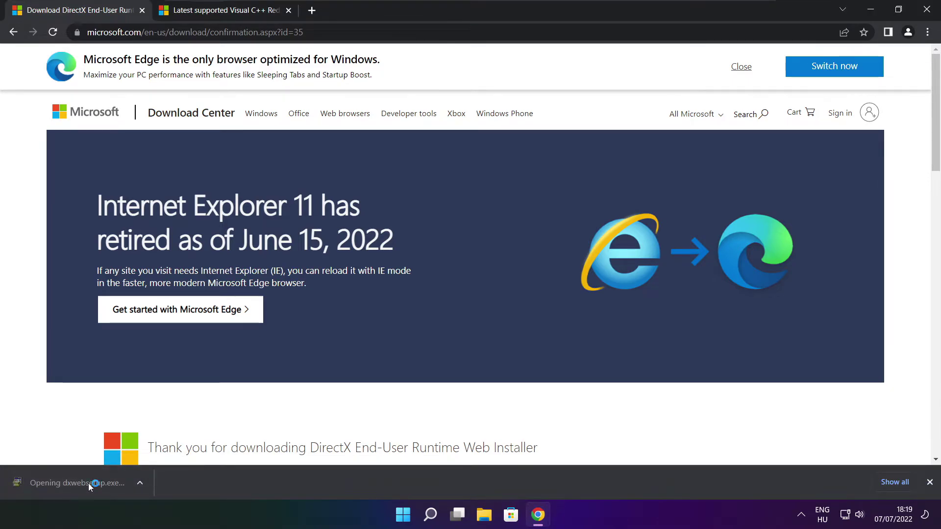
left_click_drag(201, 76, 449, 142)
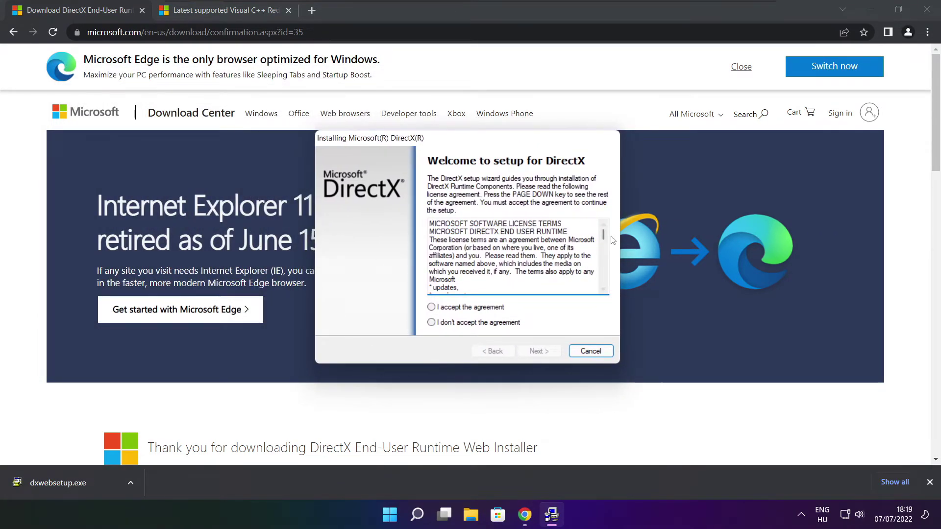
left_click_drag(603, 235, 603, 286)
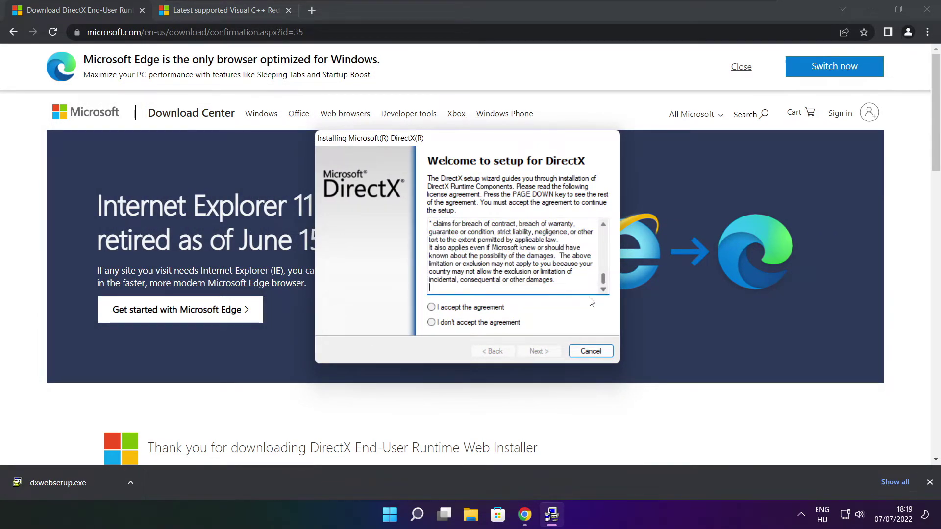
left_click(445, 308)
left_click(539, 350)
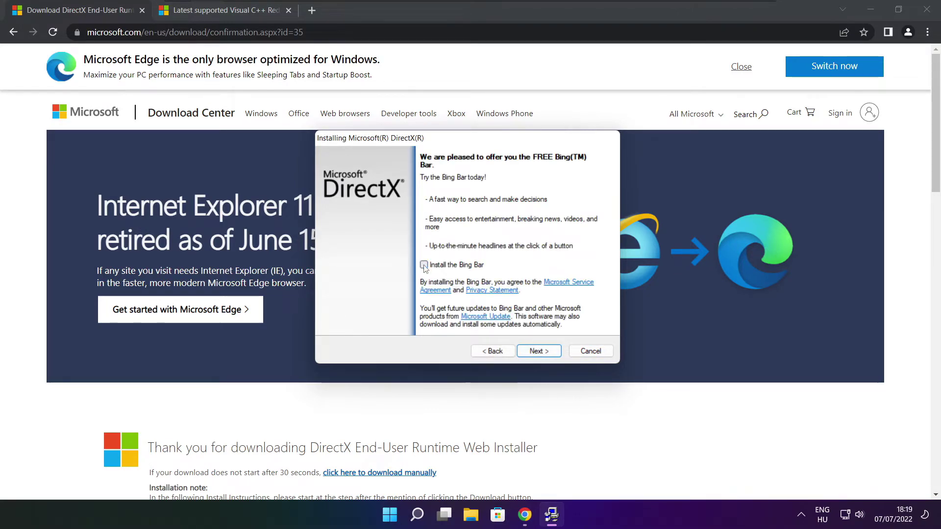
left_click(544, 352)
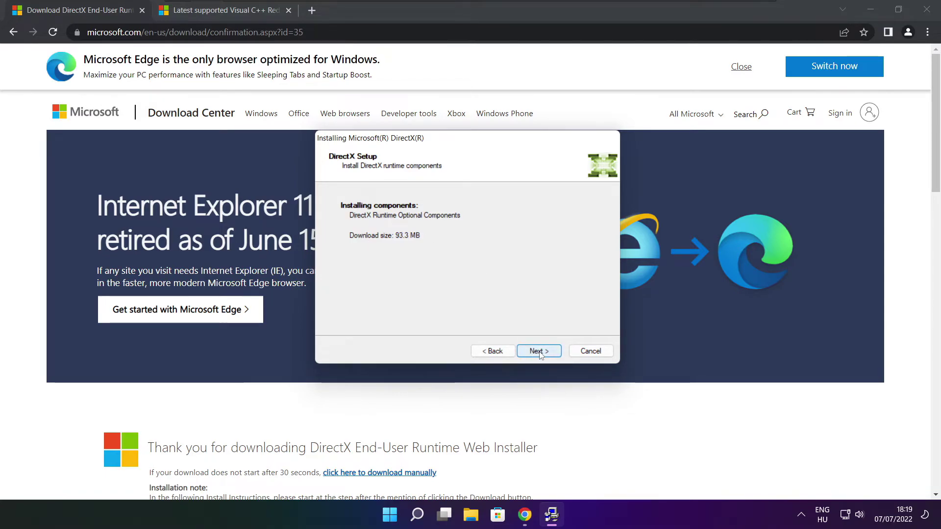
left_click(540, 352)
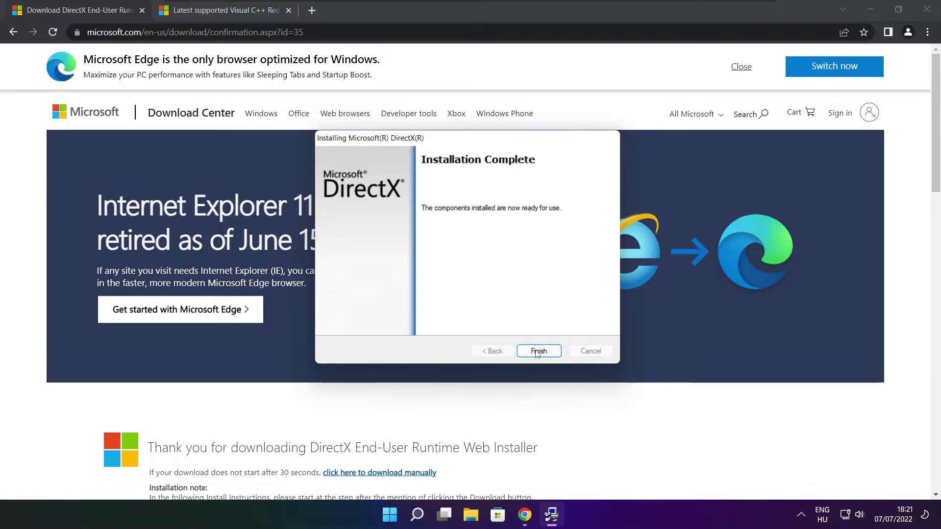
left_click(543, 352)
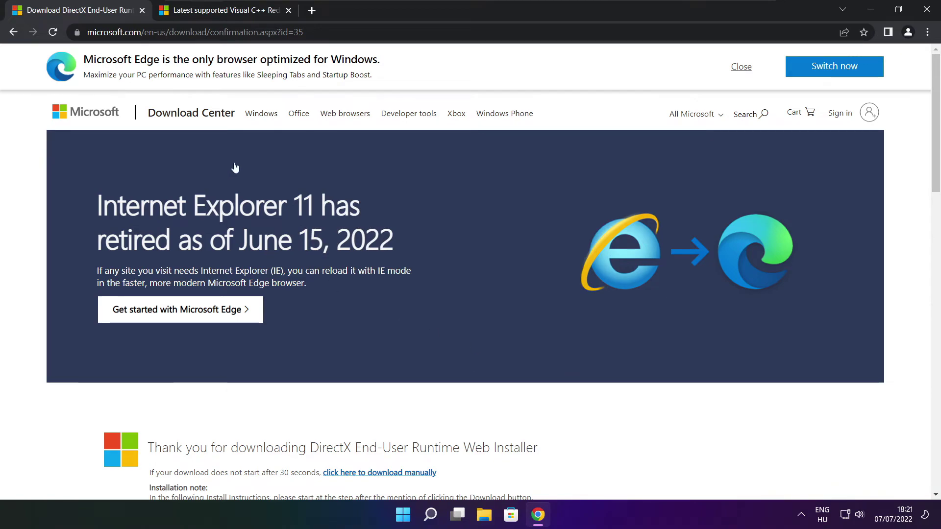
Step: Close the DirectX tab and download the ARM64, x86 and x64 VC_redist installers from the docs table
left_click(142, 10)
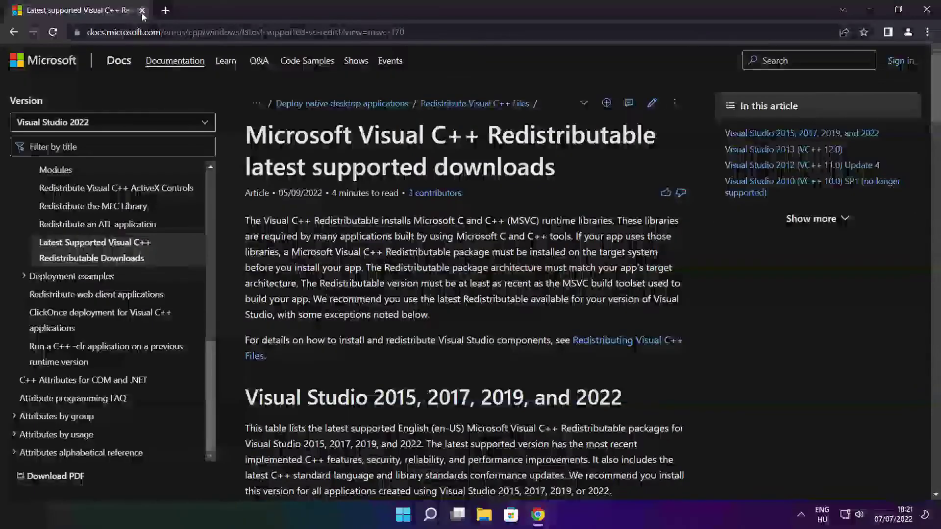
left_click(405, 32)
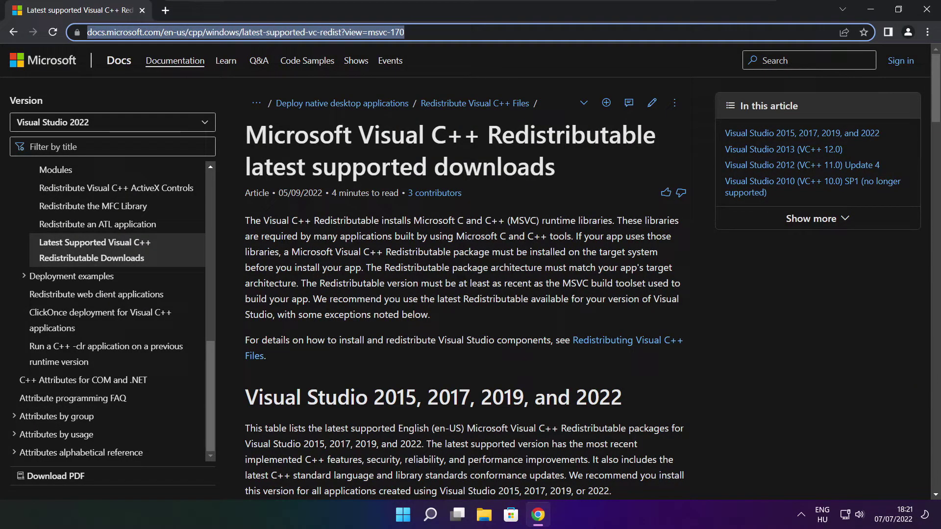
left_click(466, 60)
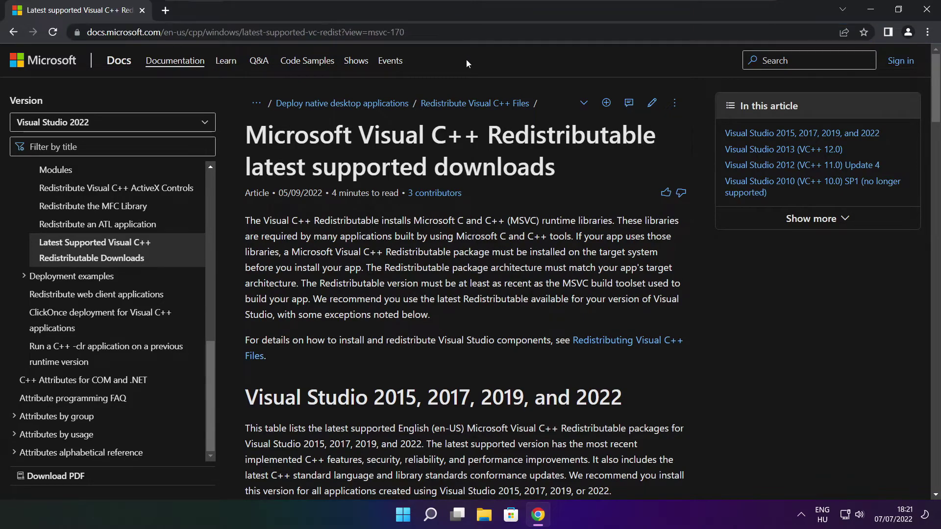
left_click_drag(935, 90, 930, 146)
scroll(921, 146, "up", 1)
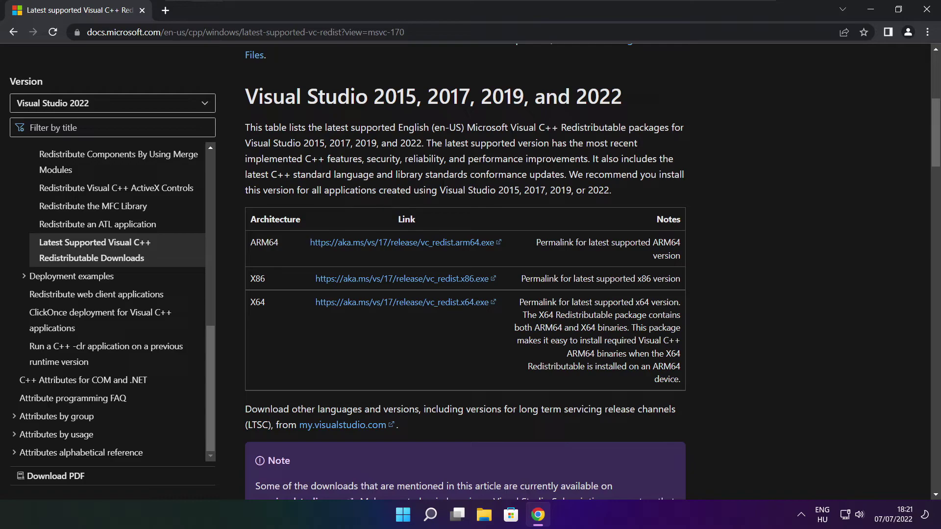
left_click_drag(248, 239, 633, 337)
left_click(633, 337)
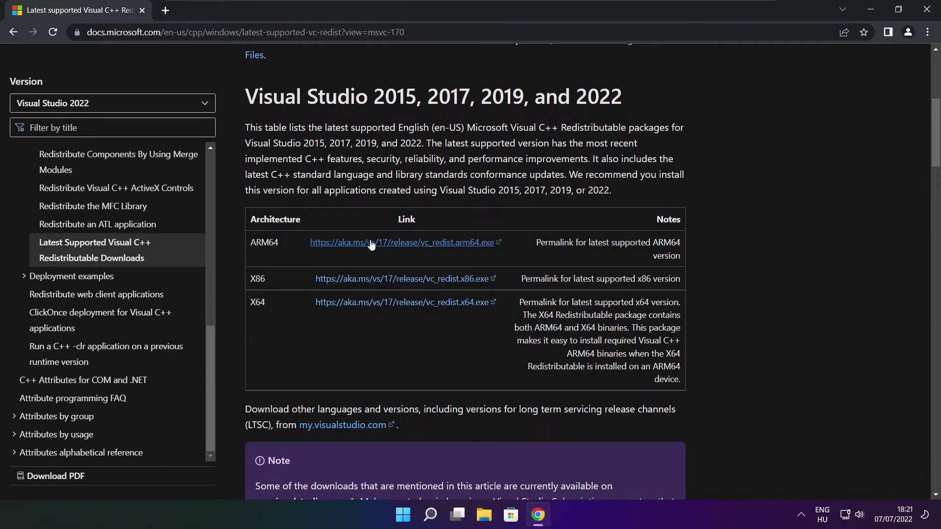
left_click(391, 245)
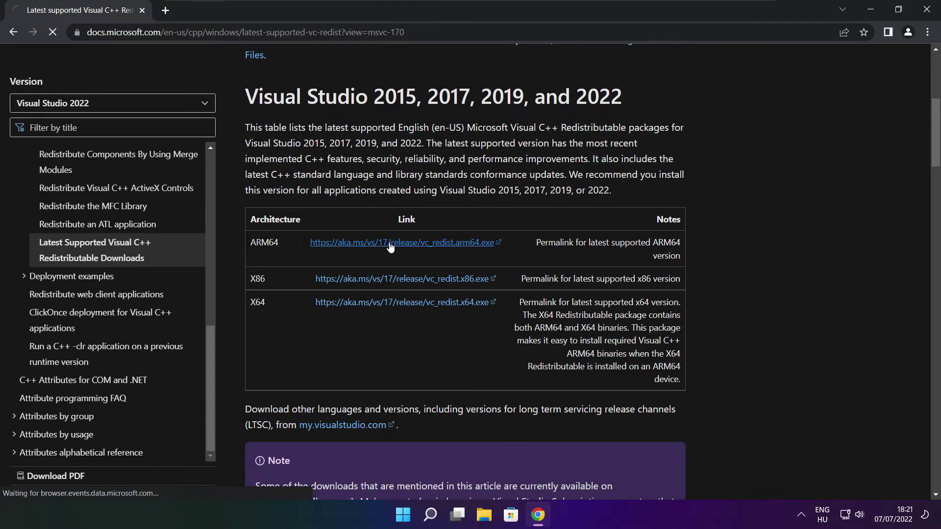
left_click(388, 284)
left_click(387, 303)
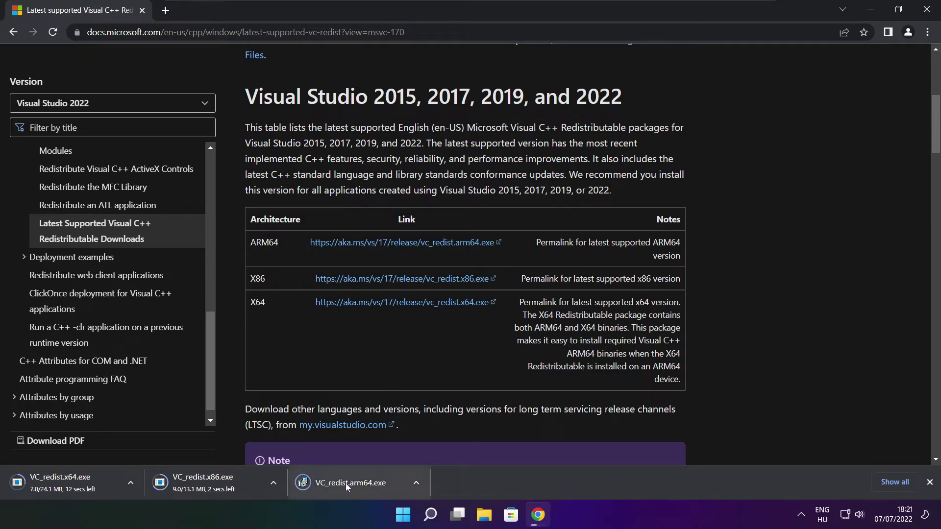
Step: Run VC_redist.arm64.exe, agree to the license, attempt the install, and close the failed setup
left_click(358, 484)
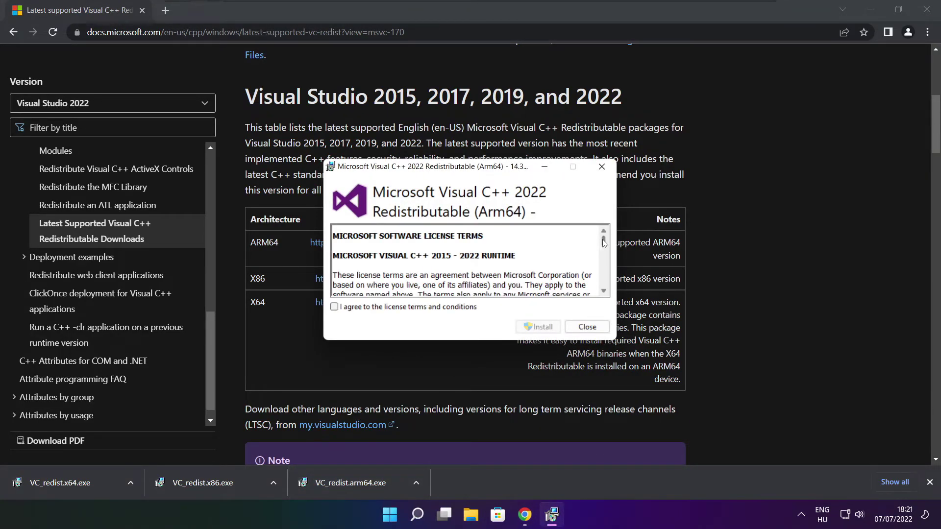
left_click_drag(604, 244, 603, 288)
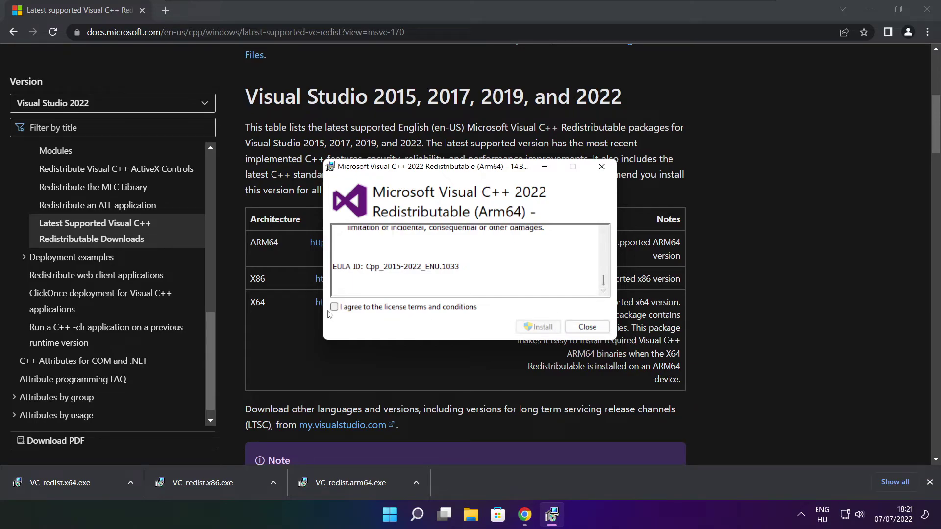
left_click(334, 307)
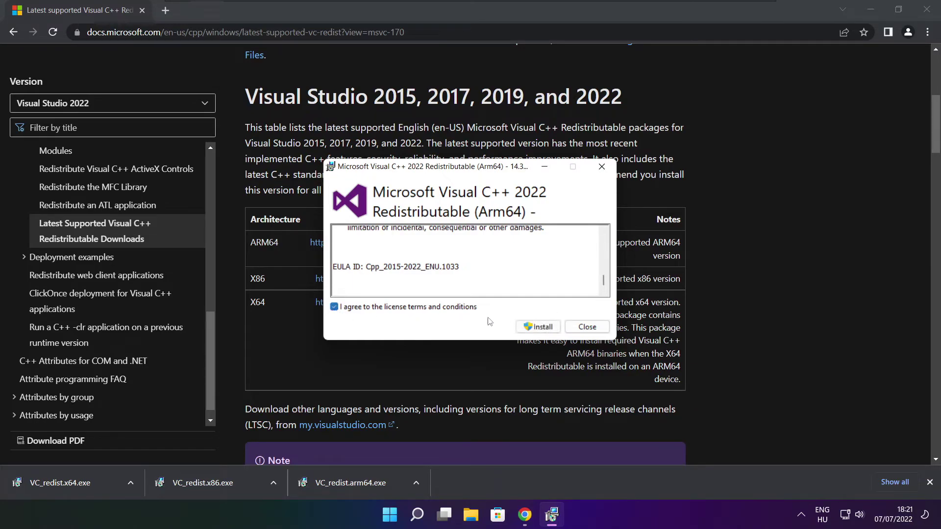
left_click(534, 328)
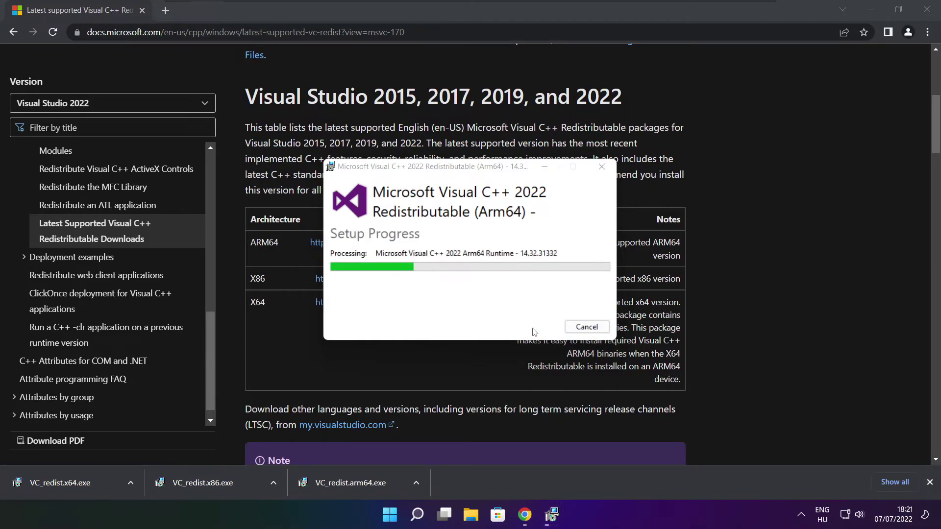
left_click(575, 331)
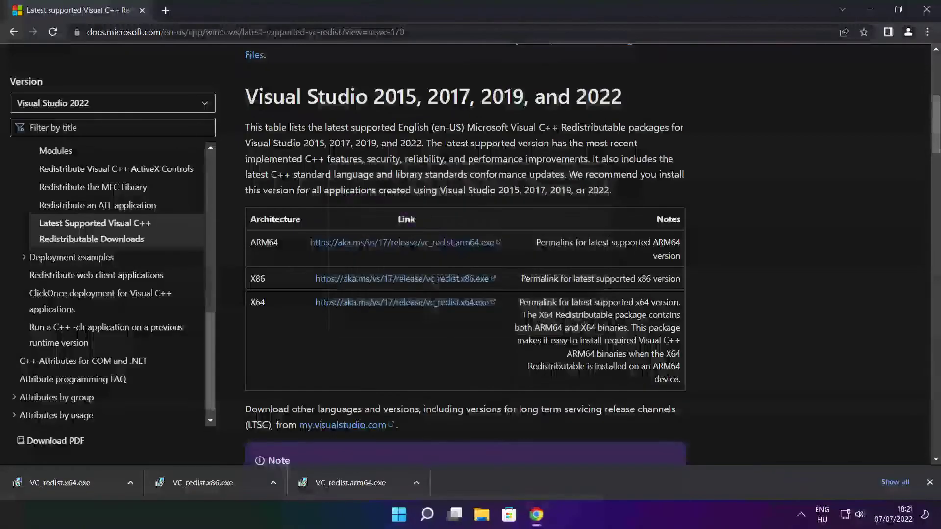
Step: Run VC_redist.x86.exe, agree to the license, install version 14.32.31332, and close setup
left_click(222, 481)
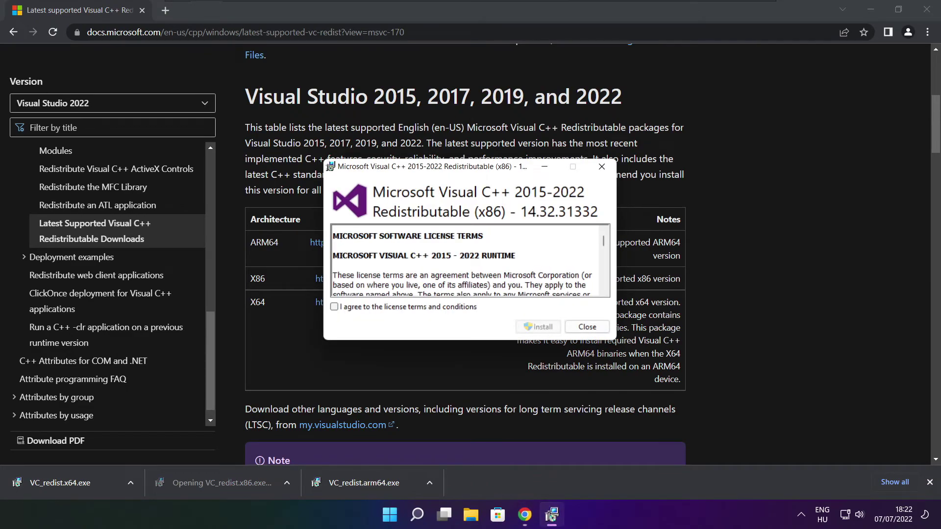
left_click_drag(604, 245, 603, 286)
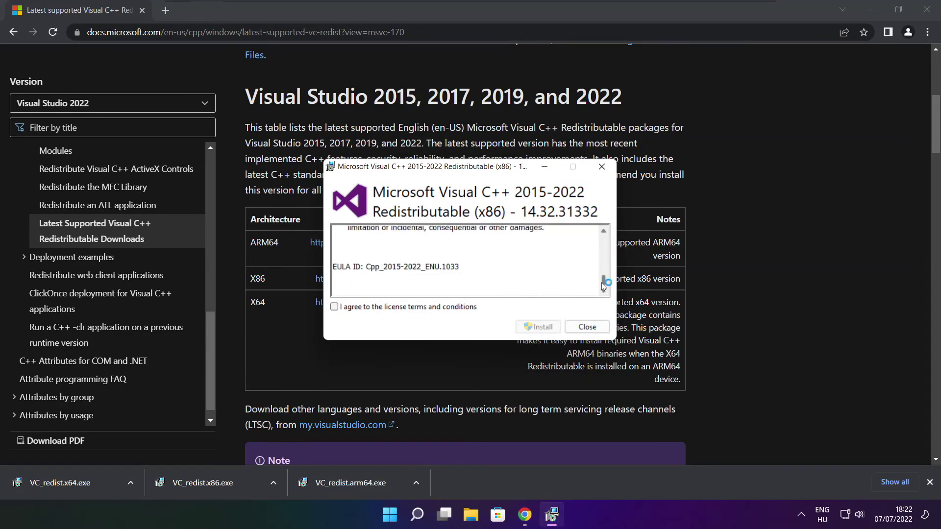
left_click(335, 307)
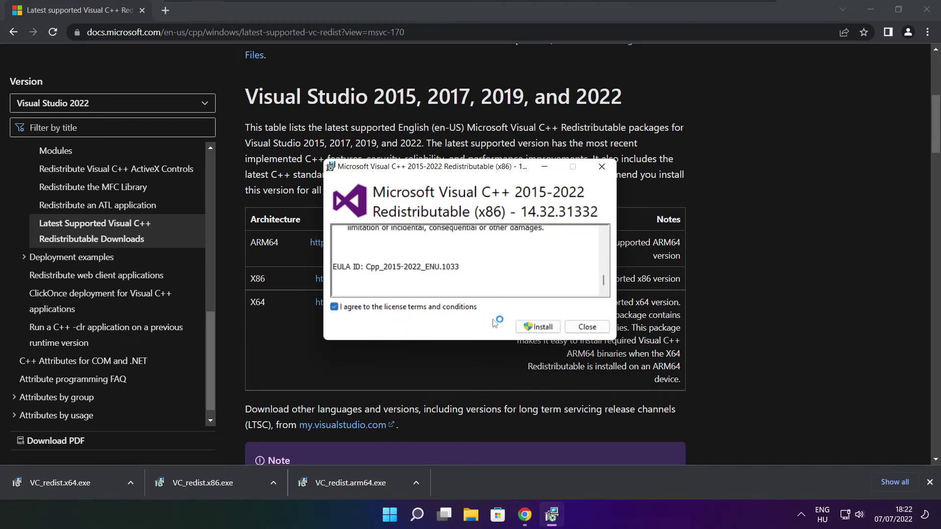
left_click(539, 327)
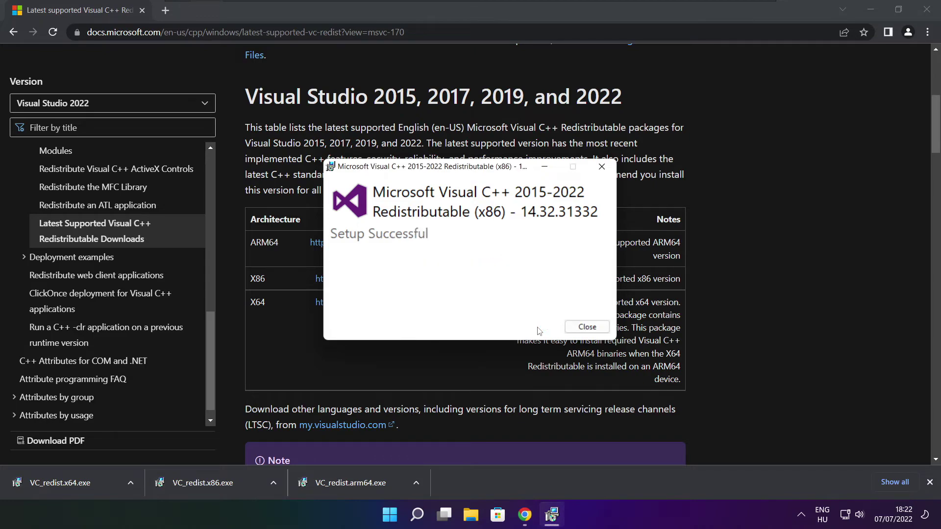
left_click(586, 327)
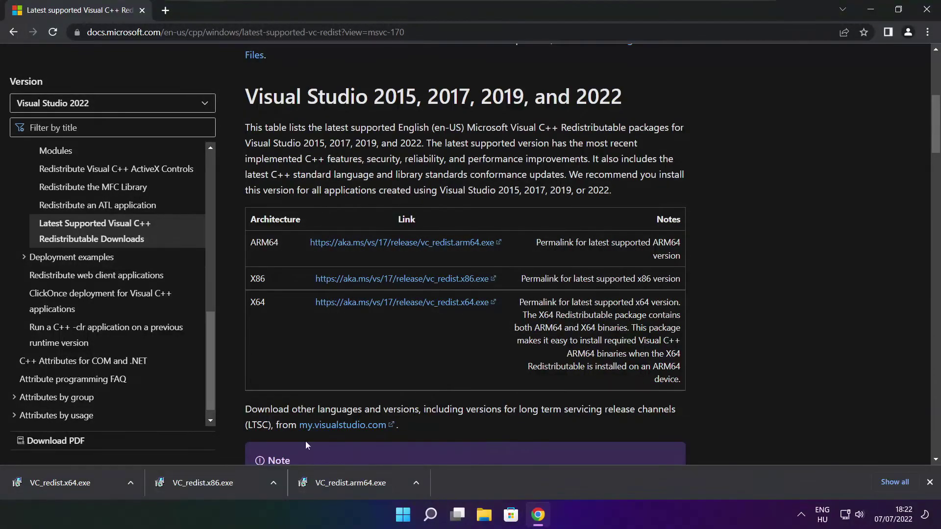
Step: Run VC_redist.x64.exe, agree to the license, install version 14.32.31332, and close setup
left_click(74, 483)
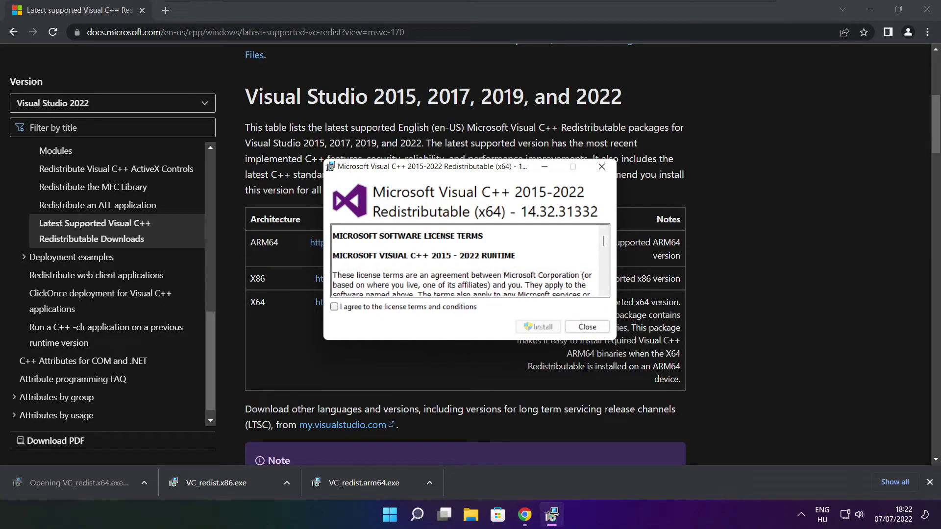
left_click_drag(606, 249, 599, 293)
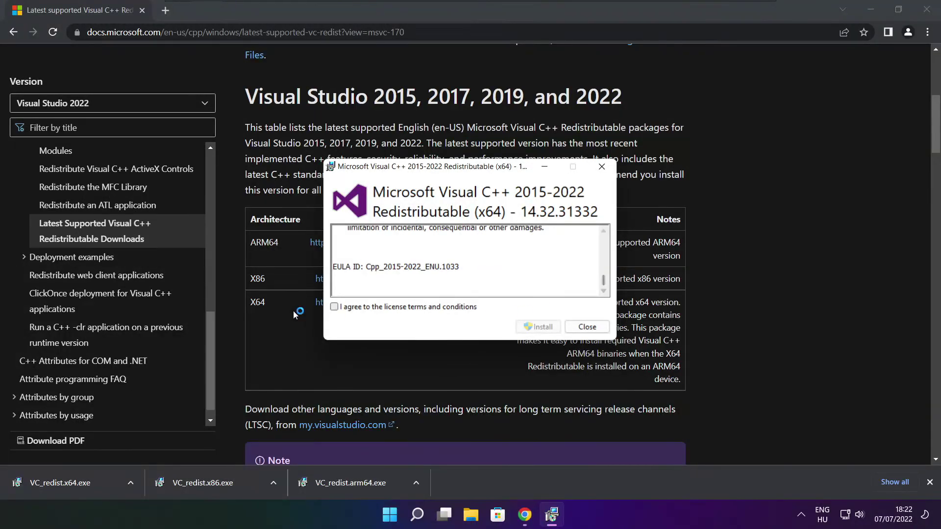
left_click(335, 307)
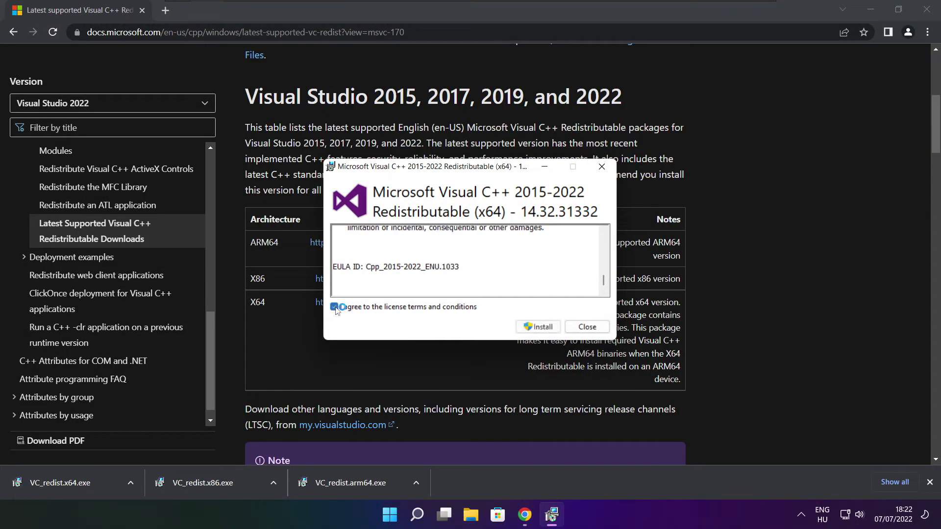
left_click(540, 328)
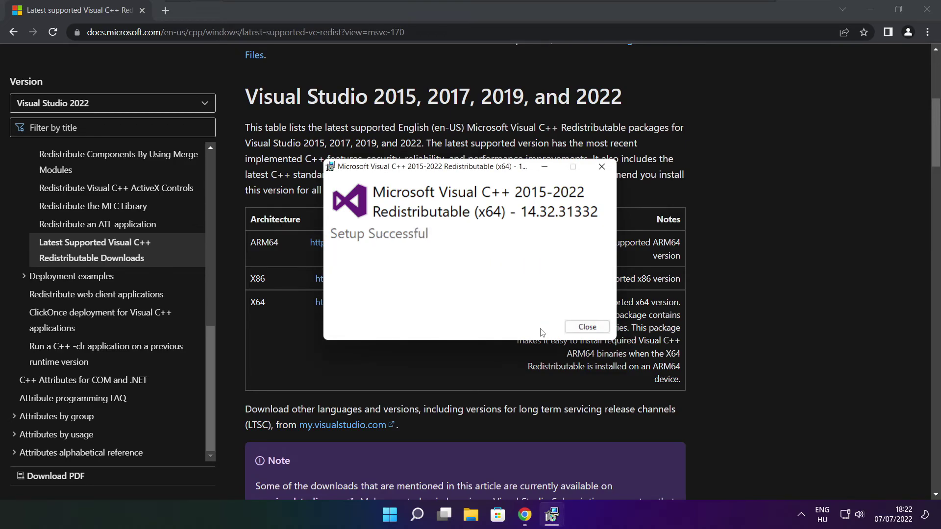
left_click(588, 327)
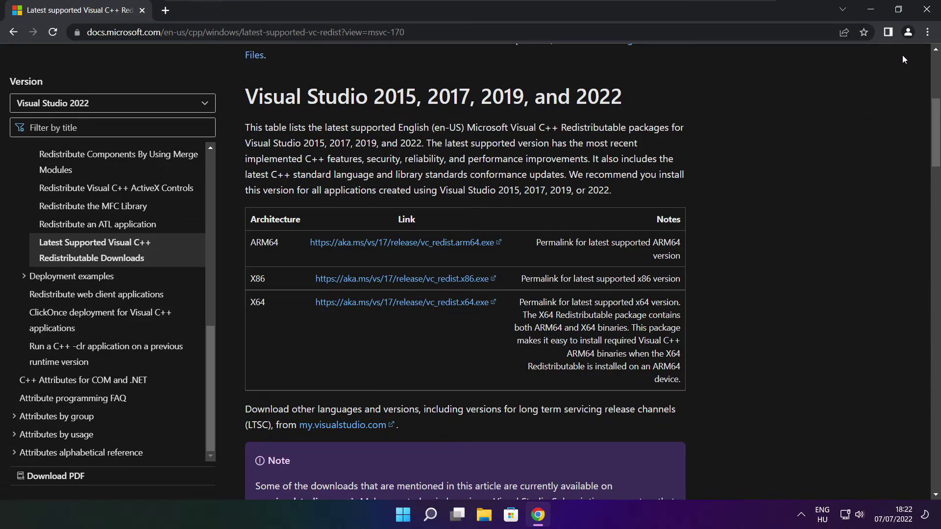
Step: Close the Chrome window, then restart Windows from the Start menu's Power options
left_click(927, 10)
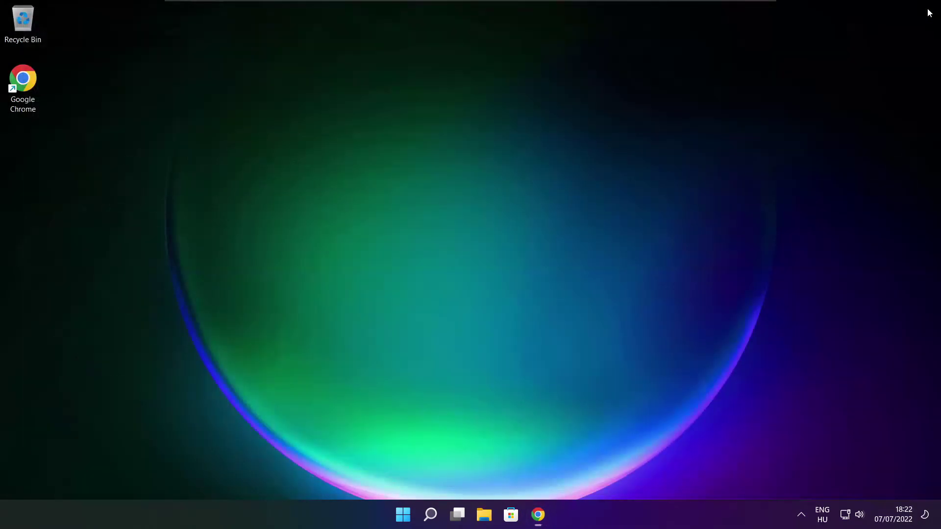
left_click(405, 518)
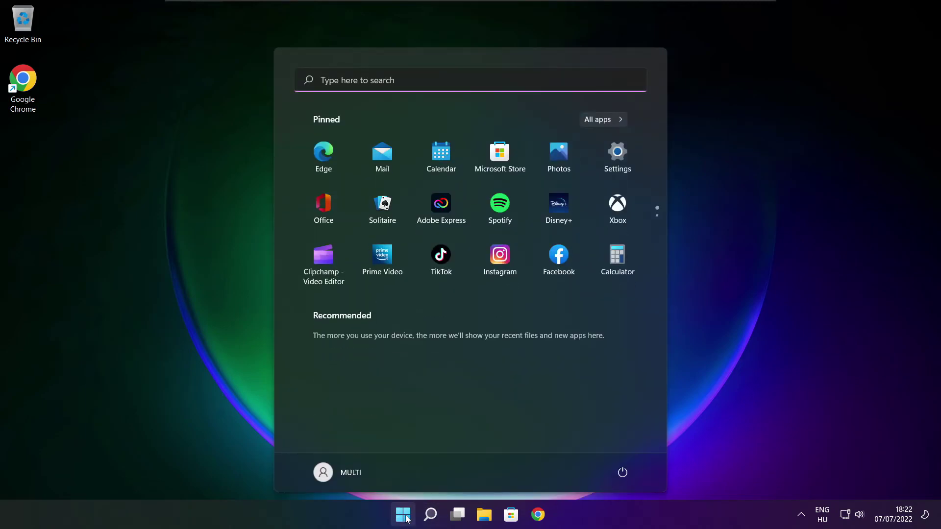
left_click(621, 476)
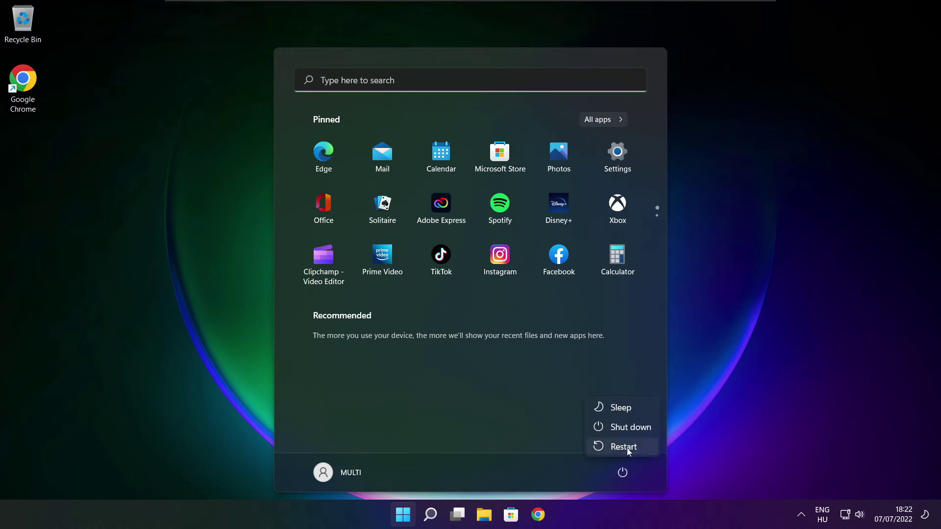
left_click(630, 447)
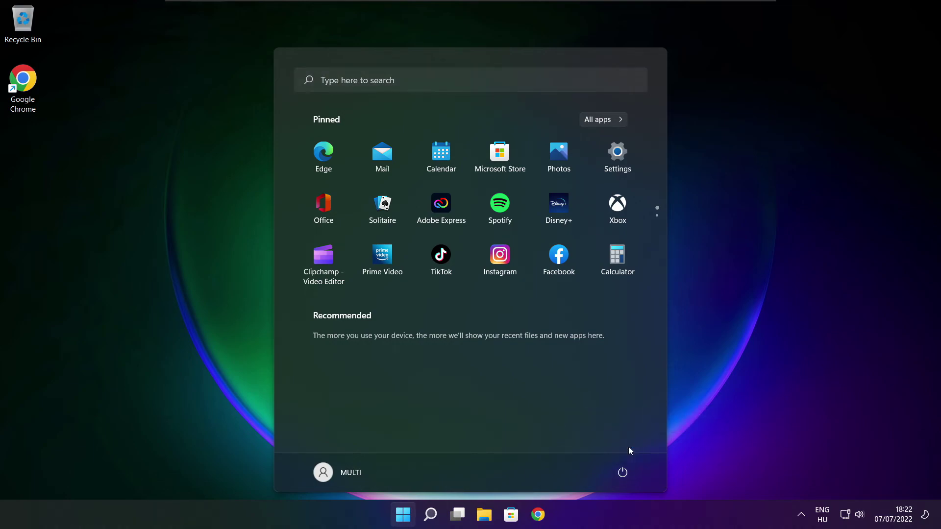